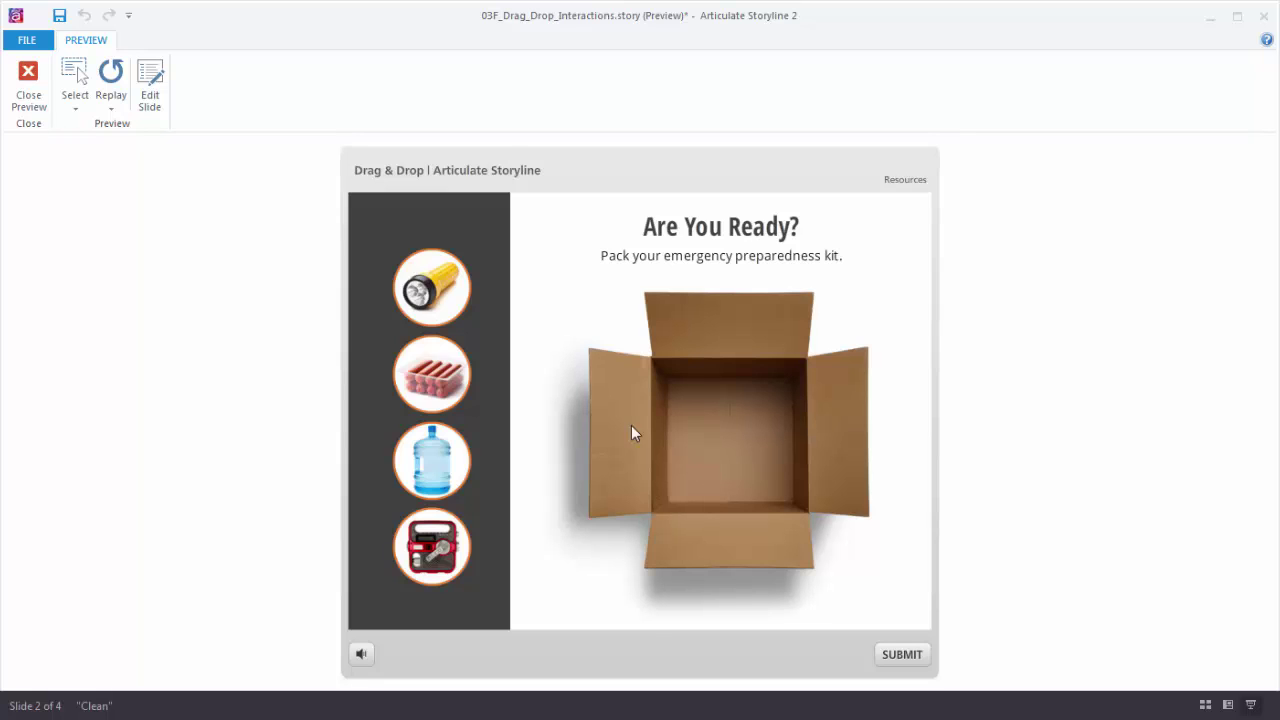
In Preview, pack the flashlight, water, radio and hot dogs into the box, submit, then close
left_click_drag(432, 292, 699, 457)
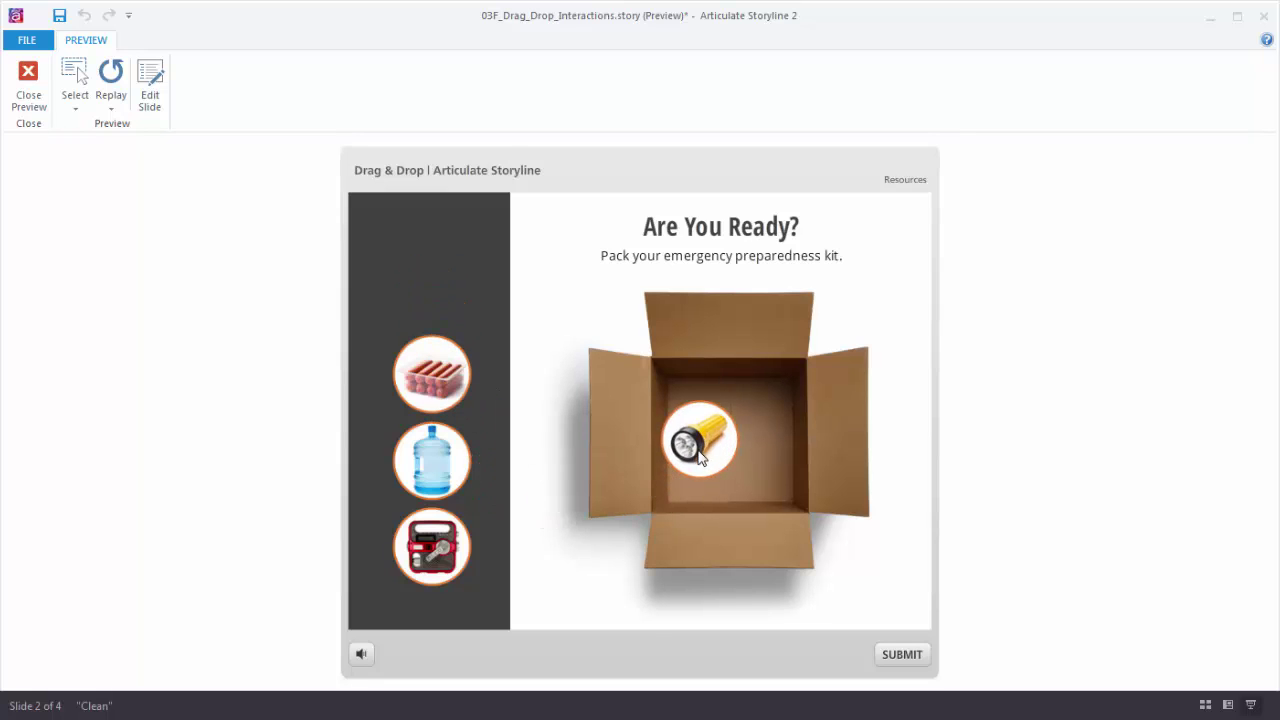
left_click_drag(440, 500, 680, 488)
left_click_drag(435, 568, 717, 517)
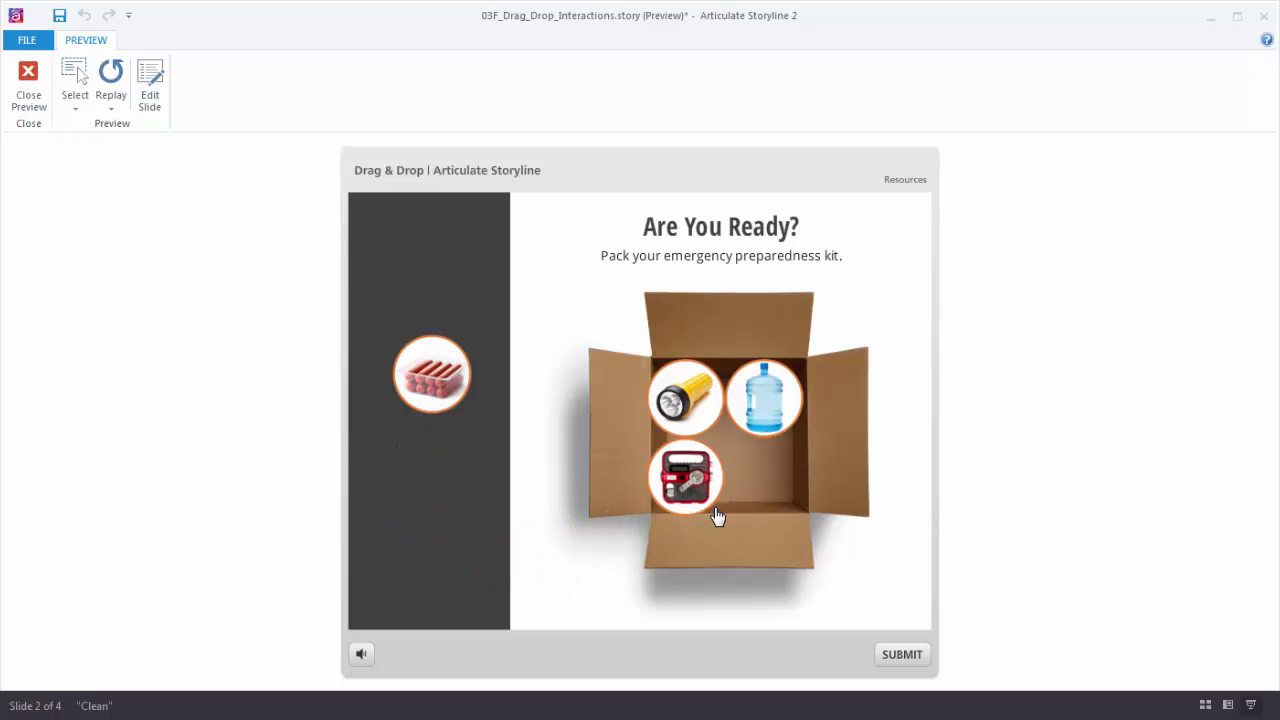
left_click_drag(466, 411, 766, 517)
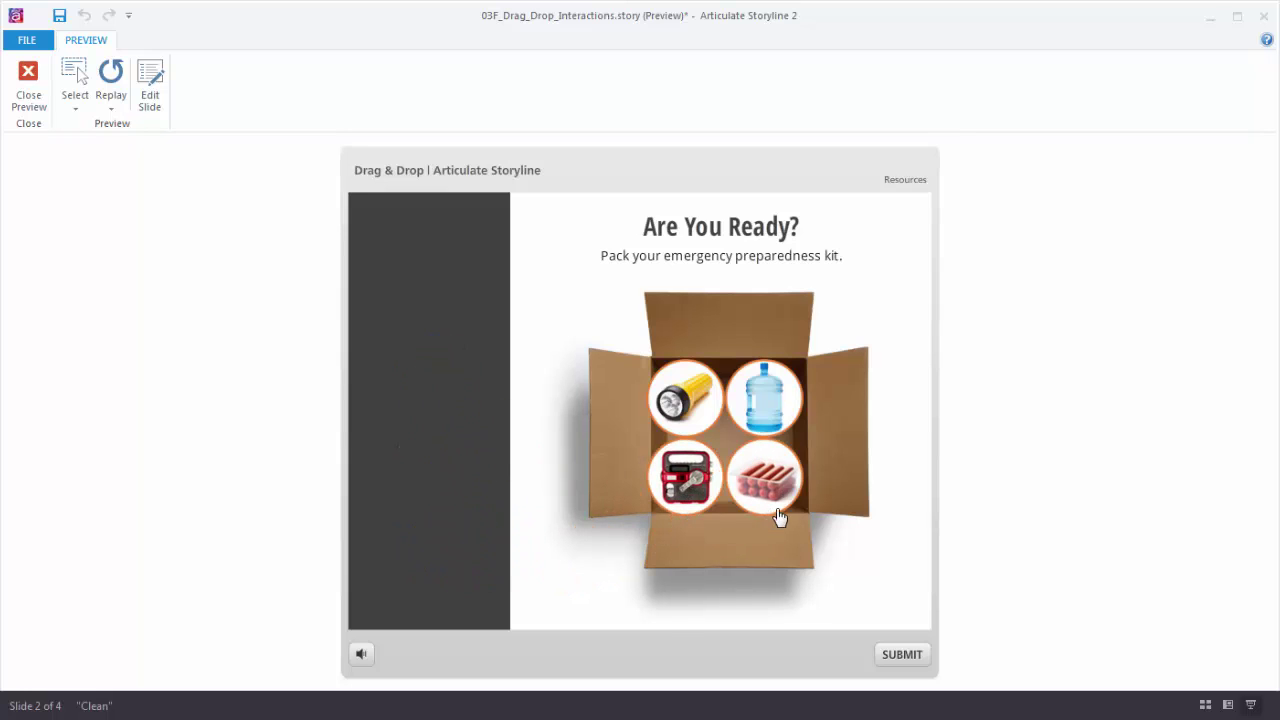
left_click(897, 659)
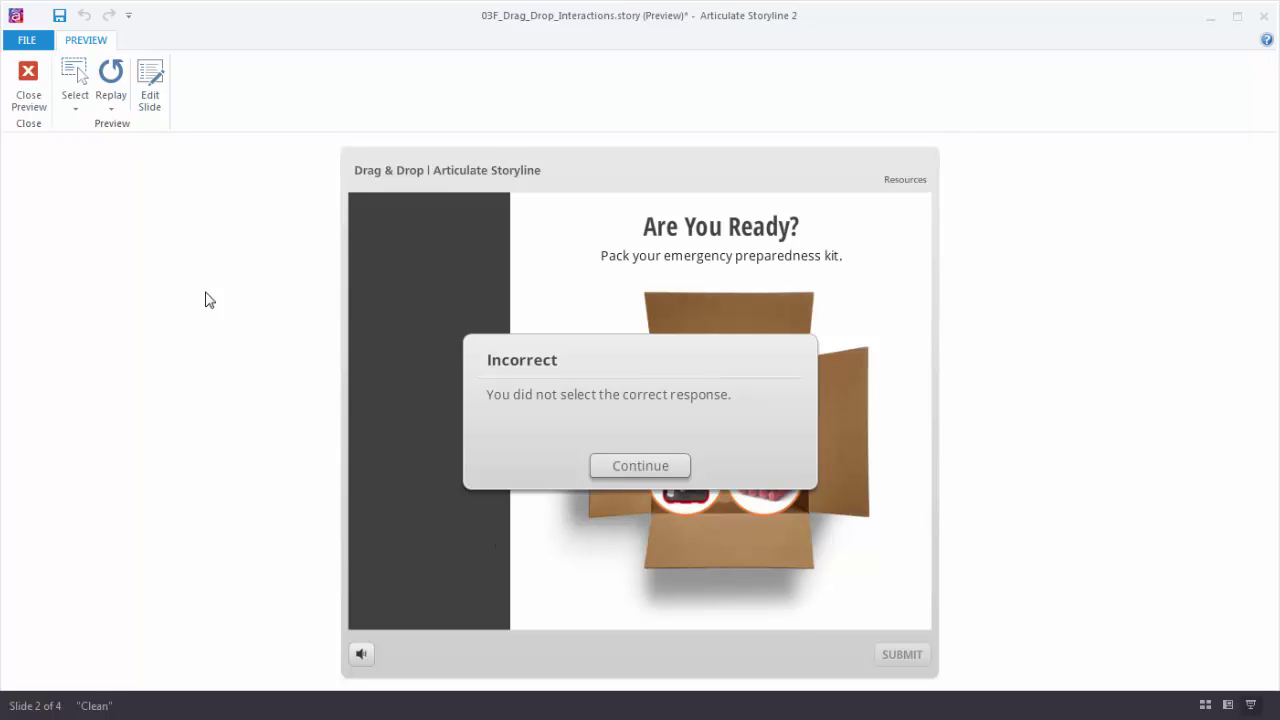
left_click(35, 92)
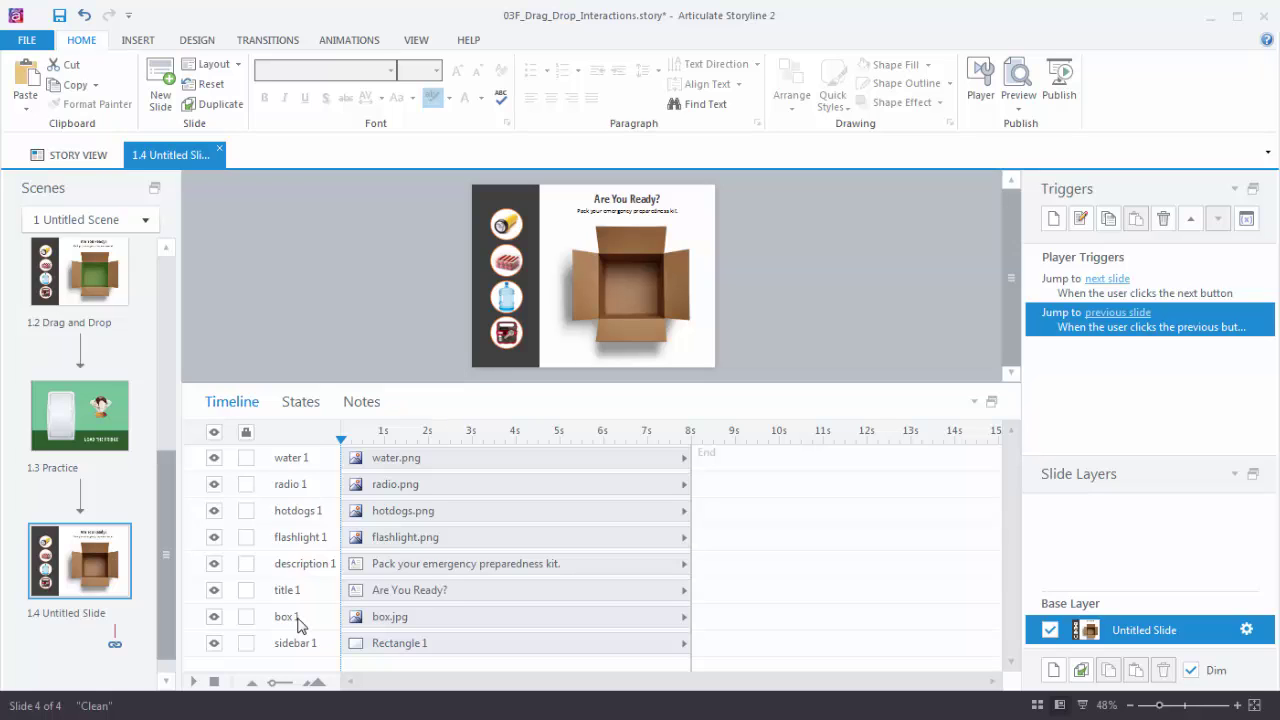
Lock the sidebar 1, box 1, description 1 and title 1 rows, leaving the four item pictures movable
left_click(247, 644)
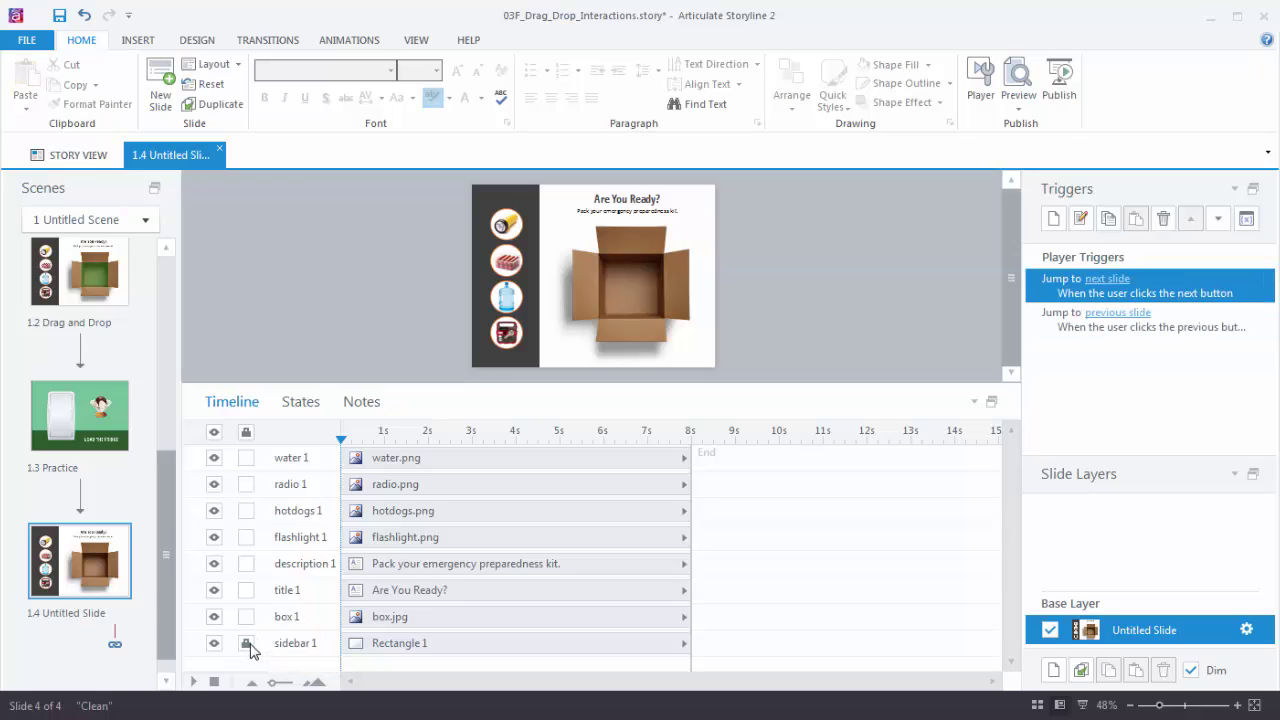
left_click(247, 619)
left_click(246, 590)
left_click(246, 564)
left_click_drag(405, 175, 781, 385)
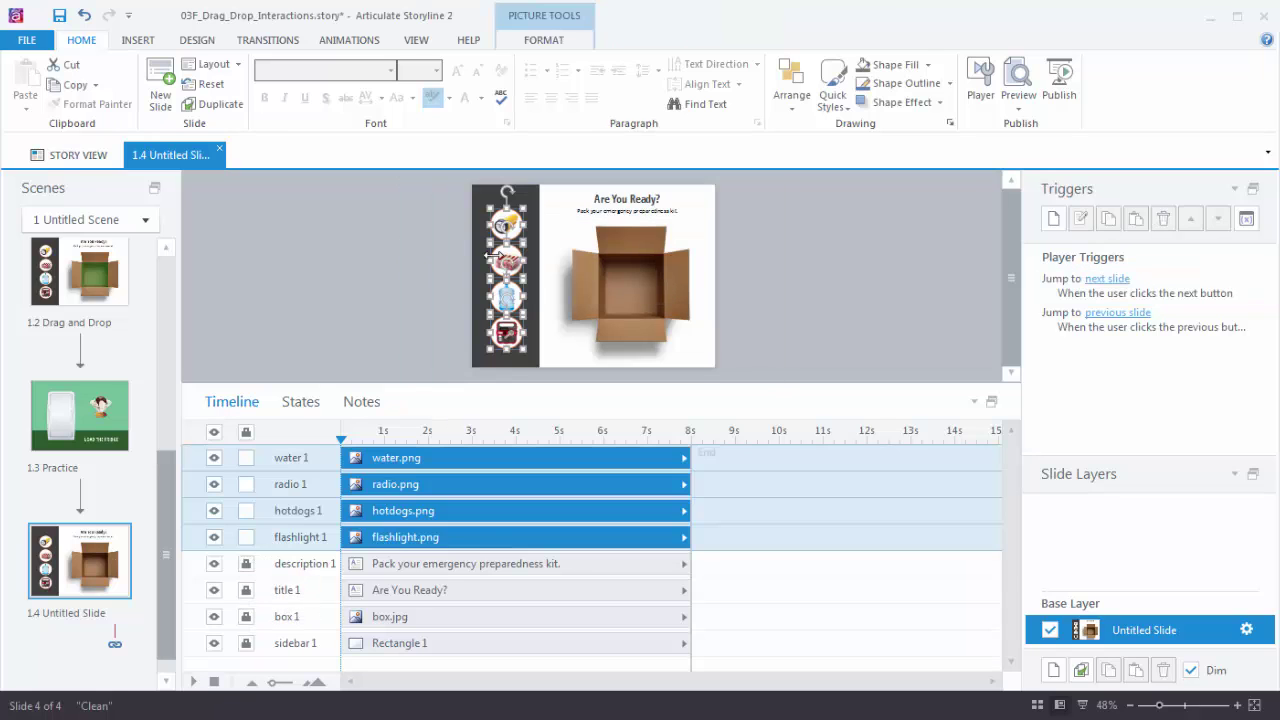
left_click(439, 286)
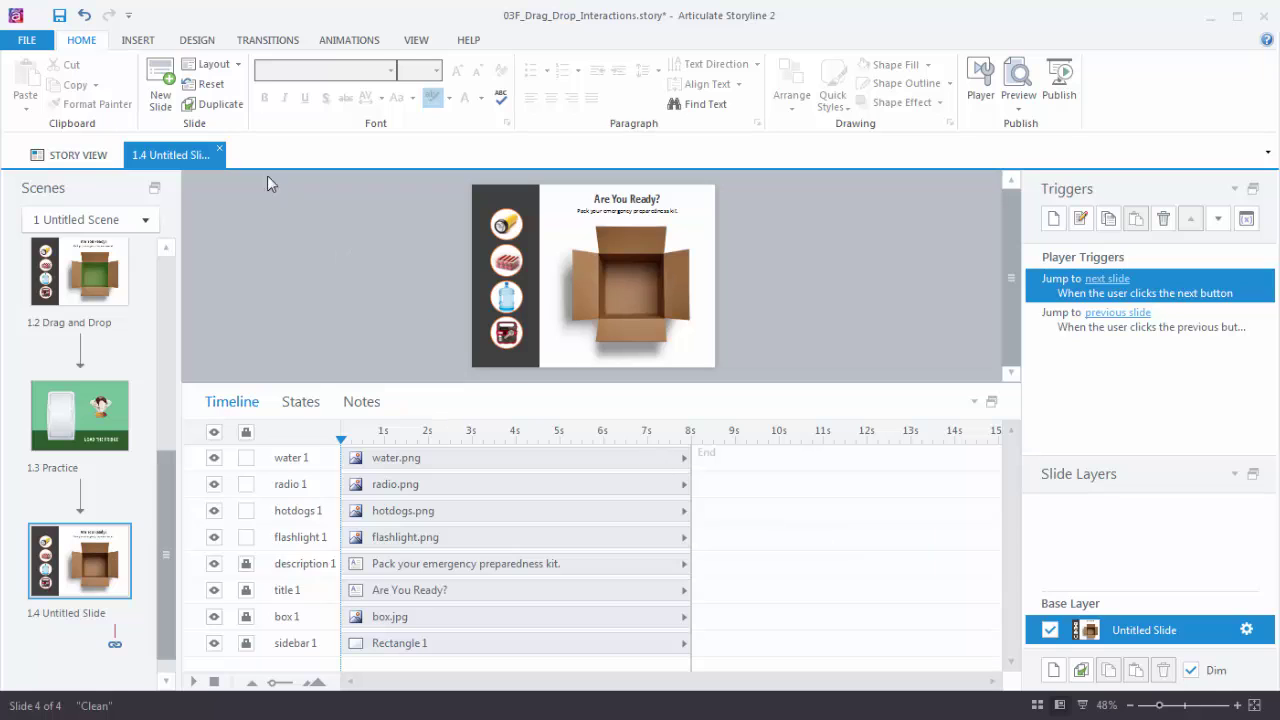
Convert the box slide to a freeform Drag and Drop question from the Insert tab
left_click(134, 47)
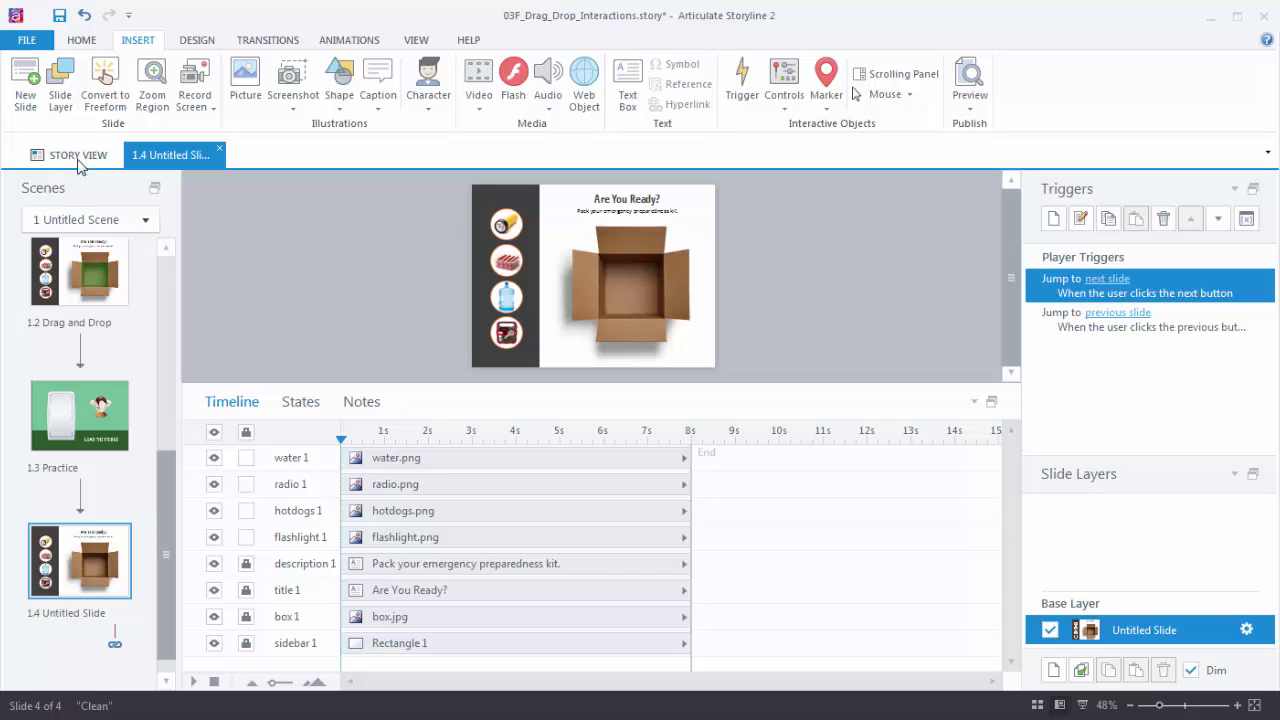
left_click(104, 86)
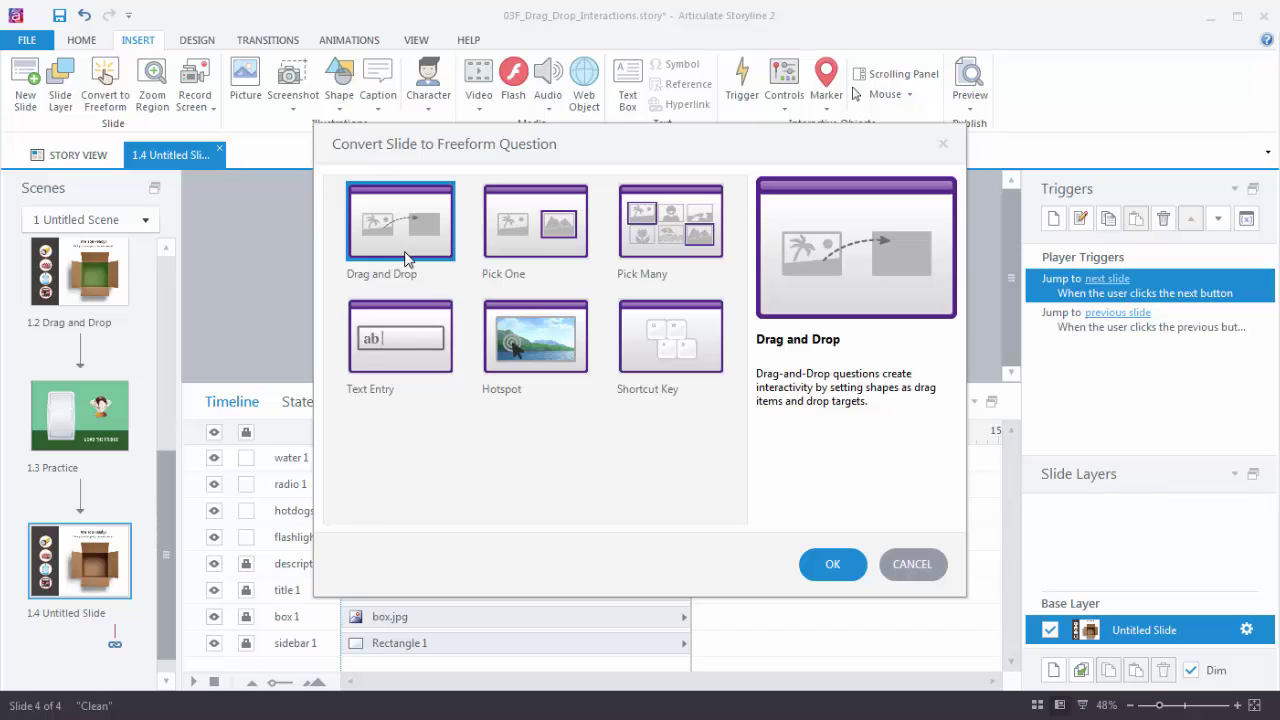
left_click(828, 568)
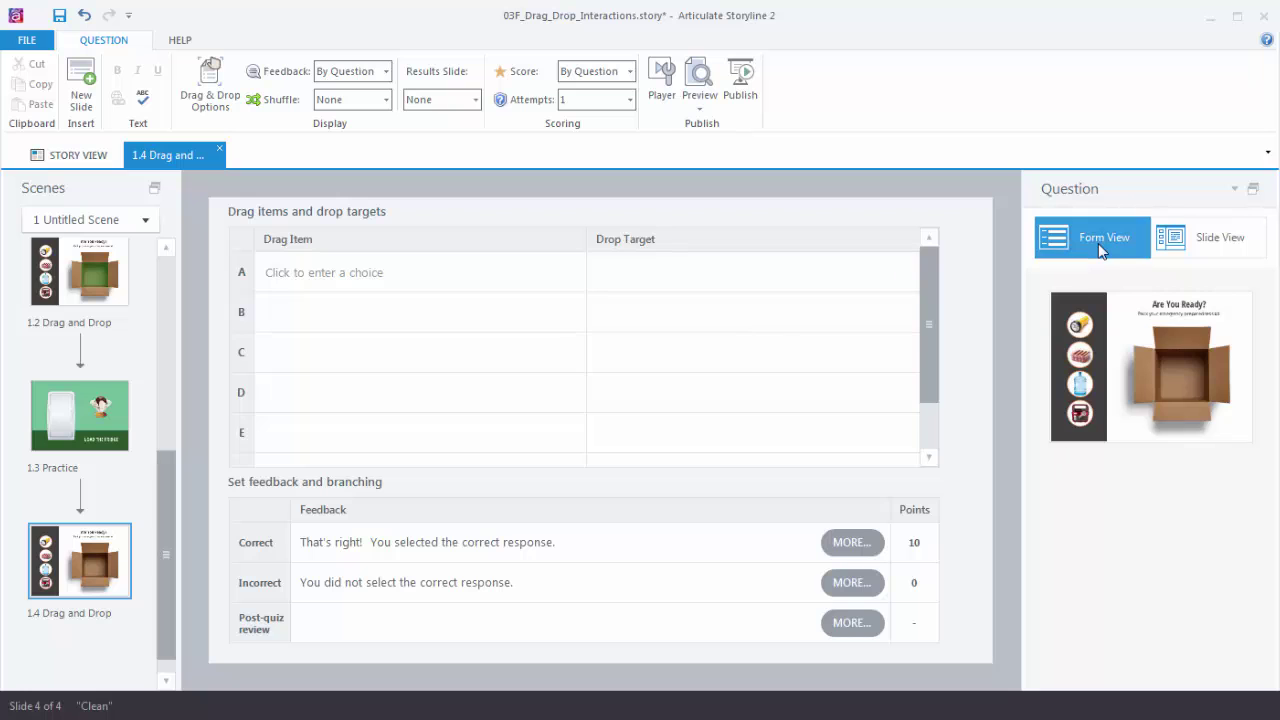
left_click(1232, 245)
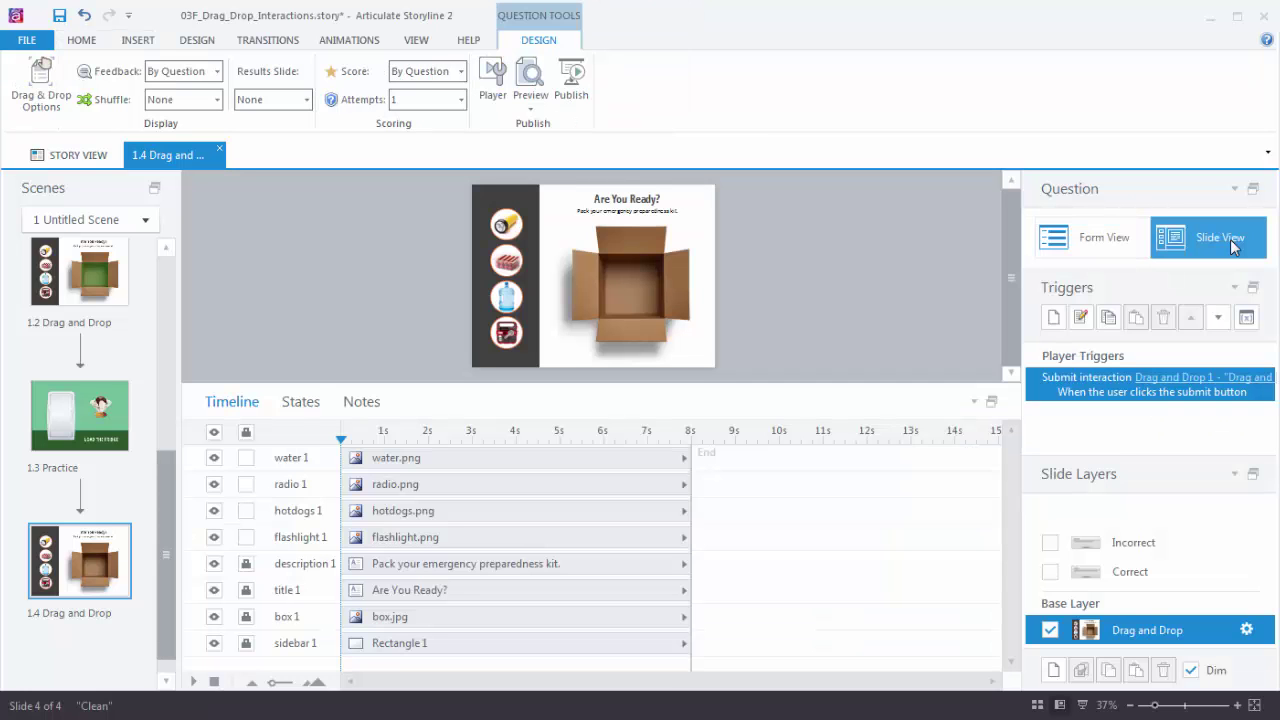
left_click(1102, 252)
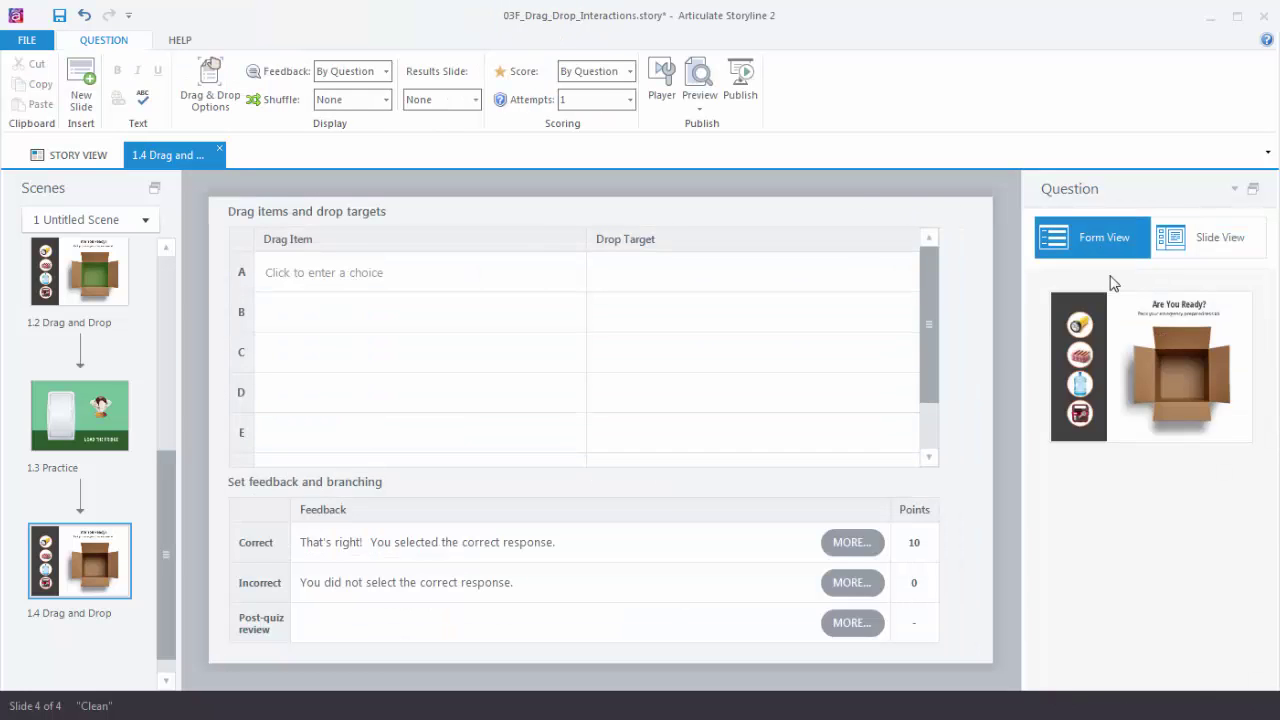
left_click(1188, 239)
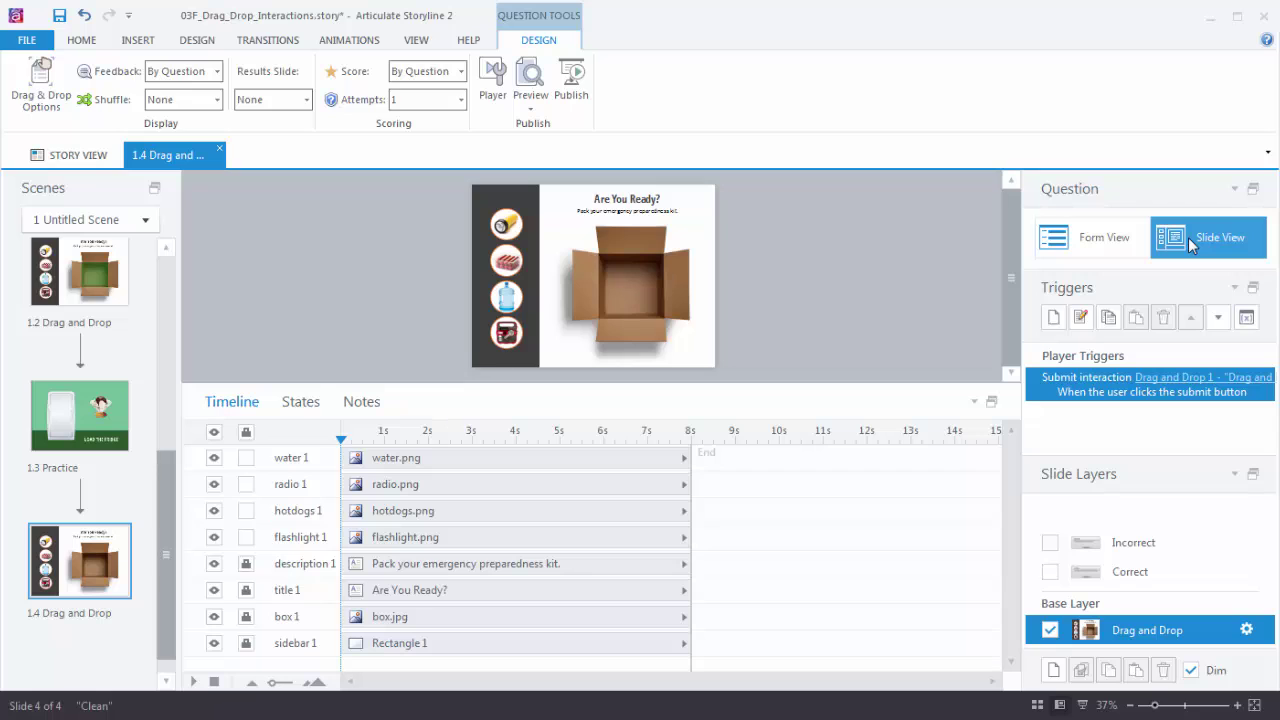
left_click(1106, 239)
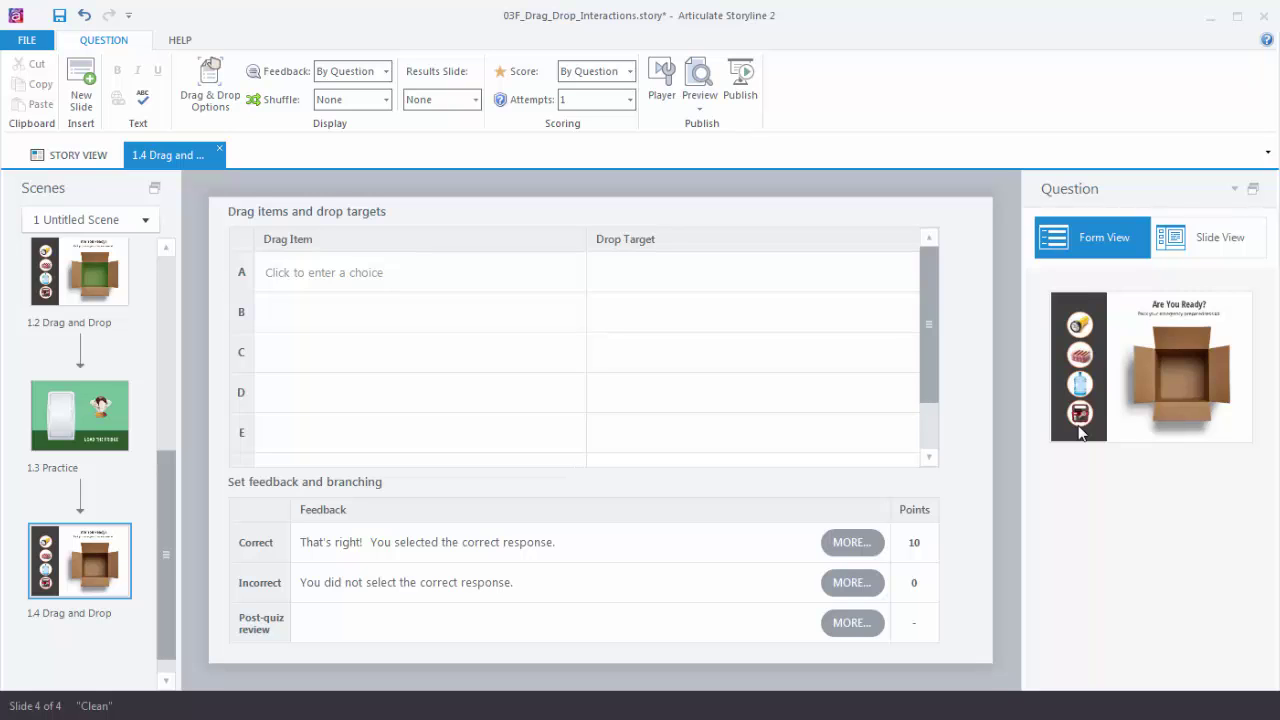
left_click(374, 271)
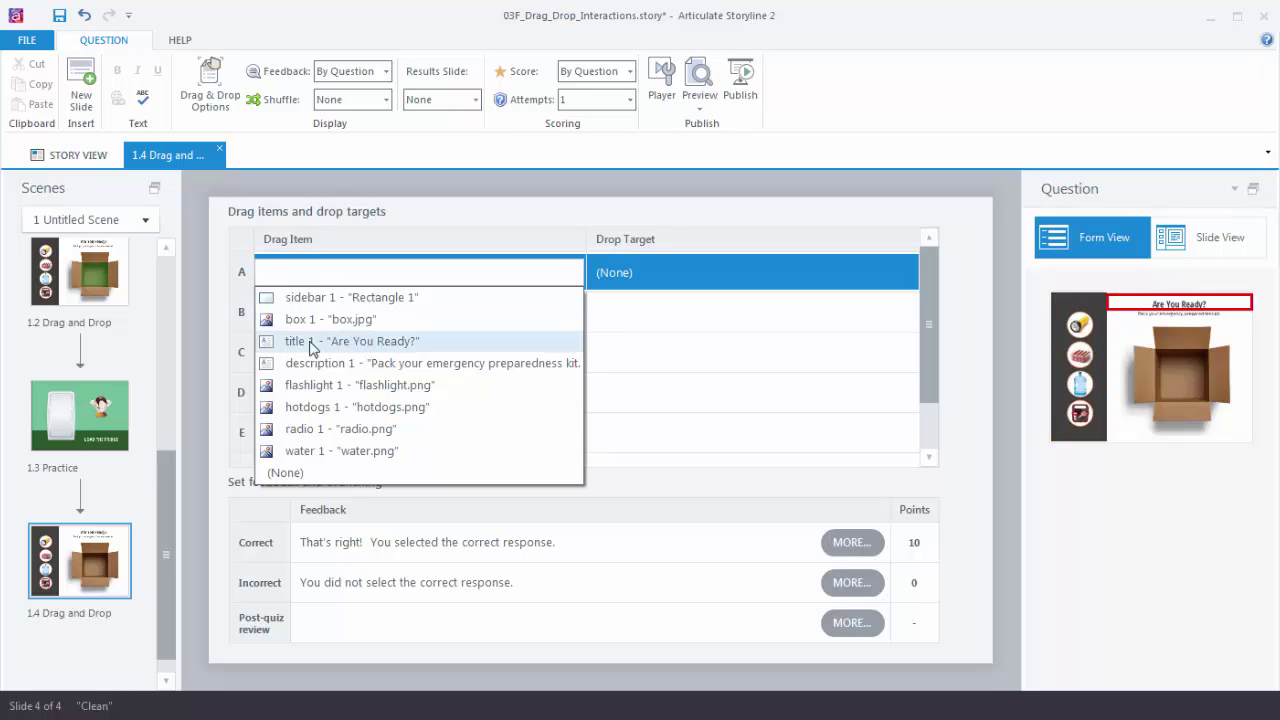
Set flashlight 1, hotdogs 1, radio 1 and water 1 as the drag items in rows A–D
left_click(300, 387)
left_click(305, 322)
left_click(330, 423)
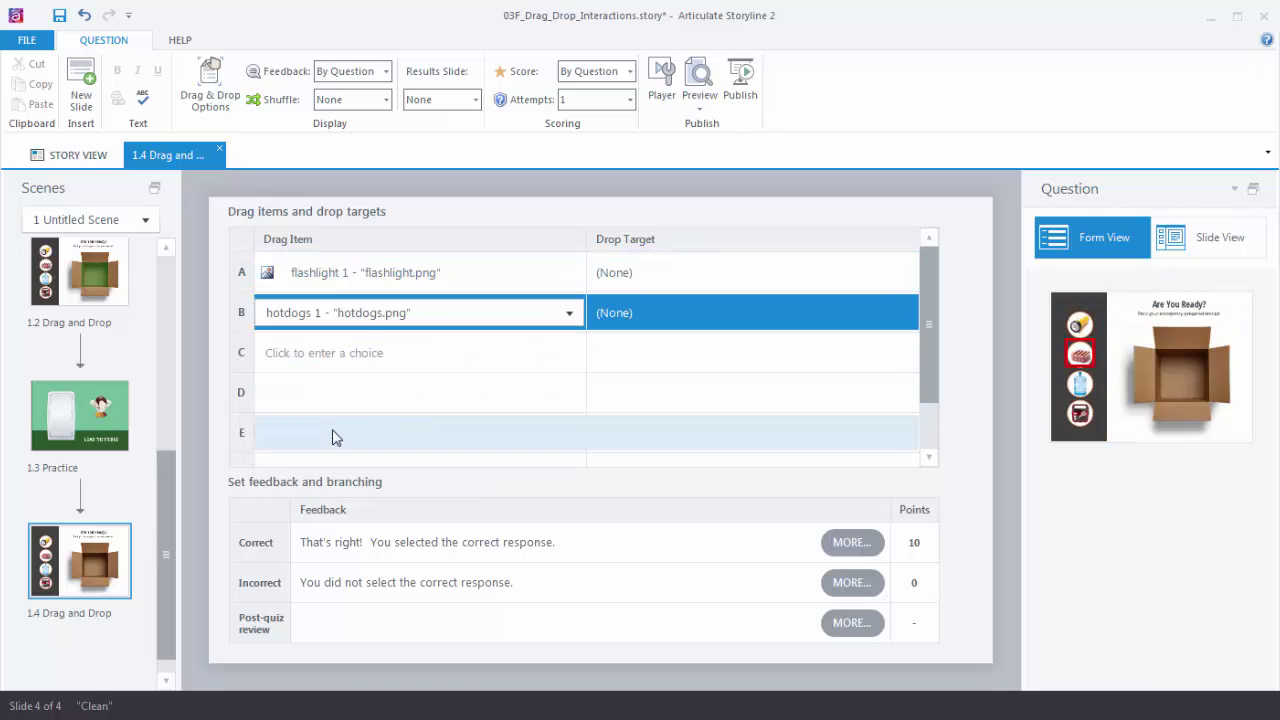
left_click(320, 357)
left_click(334, 466)
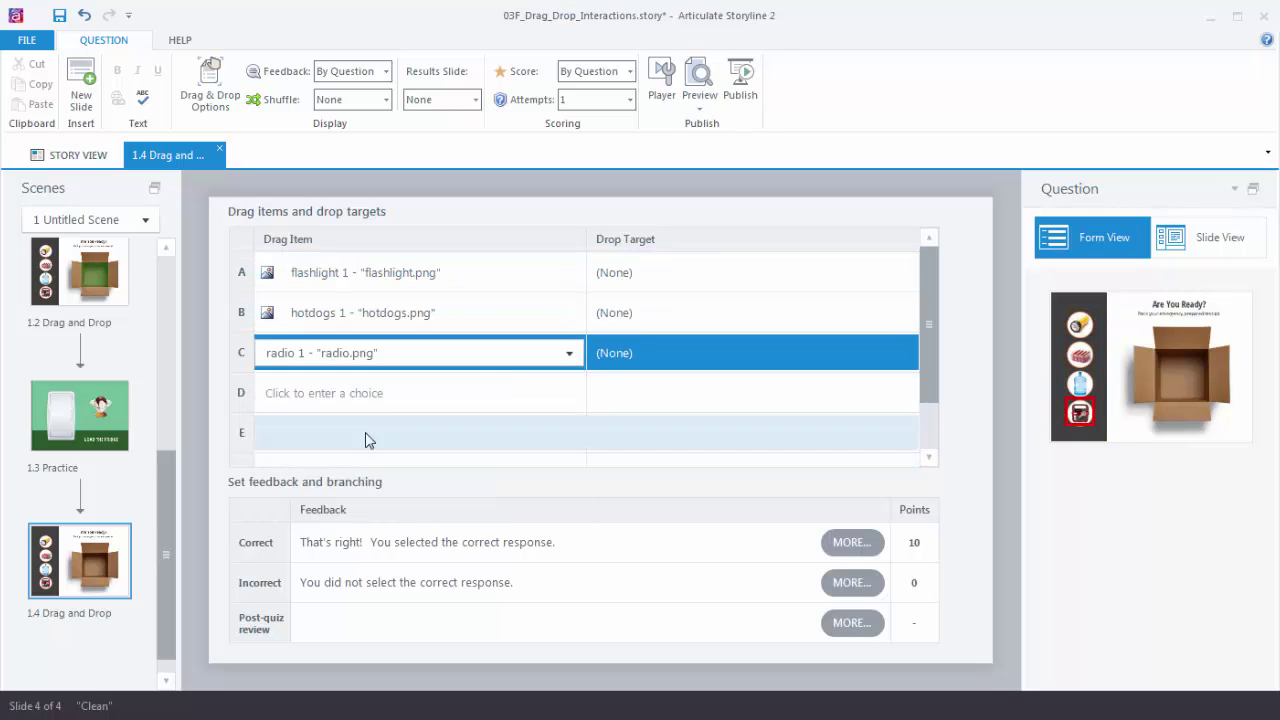
left_click(340, 395)
left_click(311, 512)
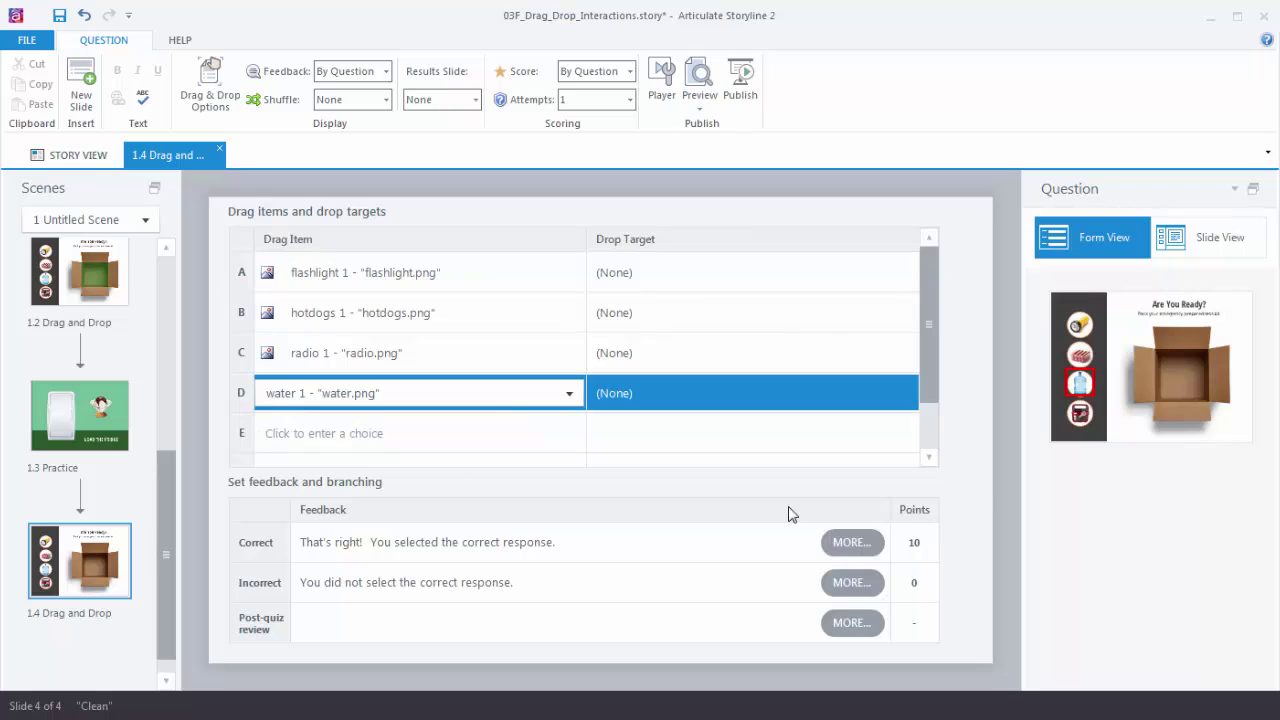
left_click(395, 360)
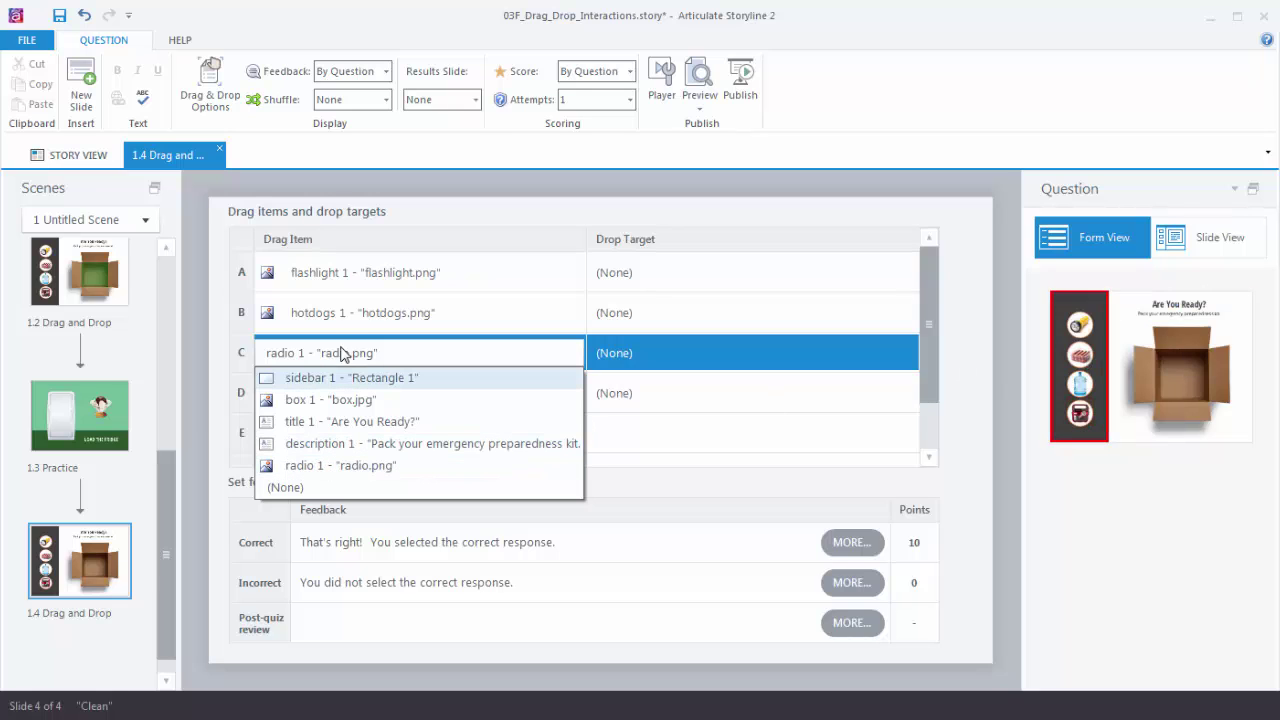
left_click(319, 467)
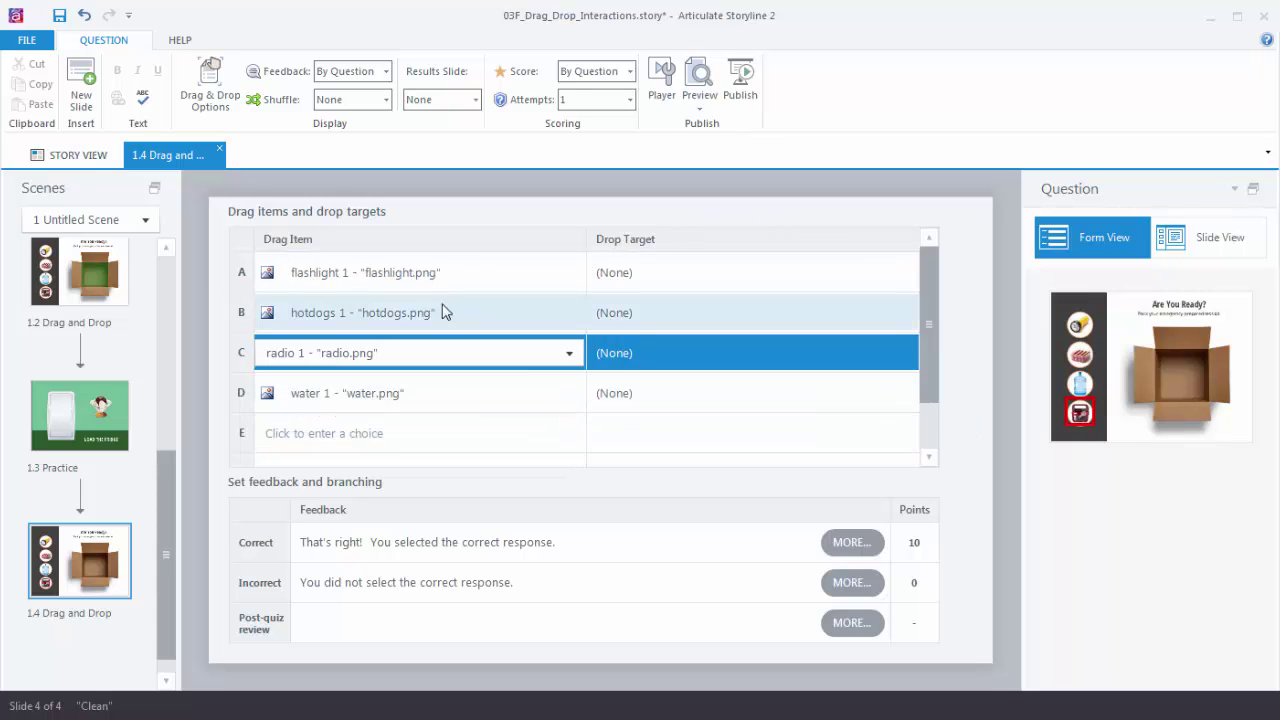
Make box 1 the drop target for the flashlight, radio and water items
left_click(616, 275)
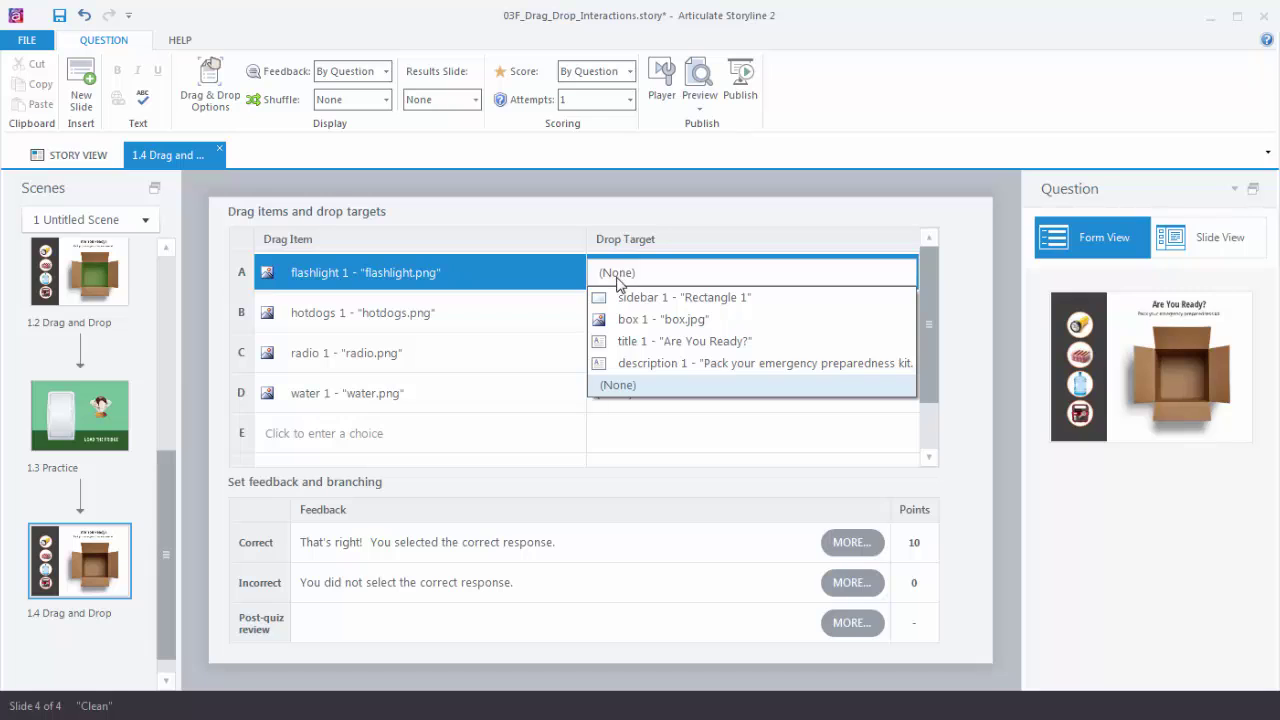
left_click(637, 320)
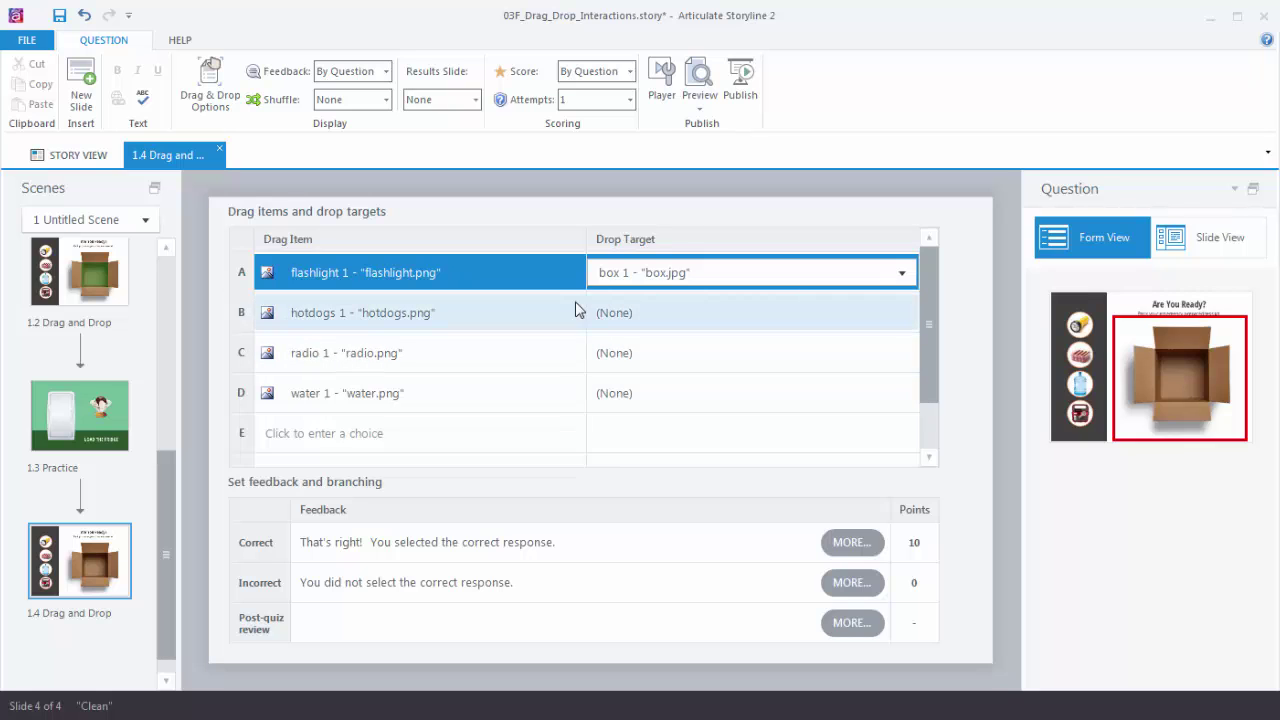
left_click(662, 357)
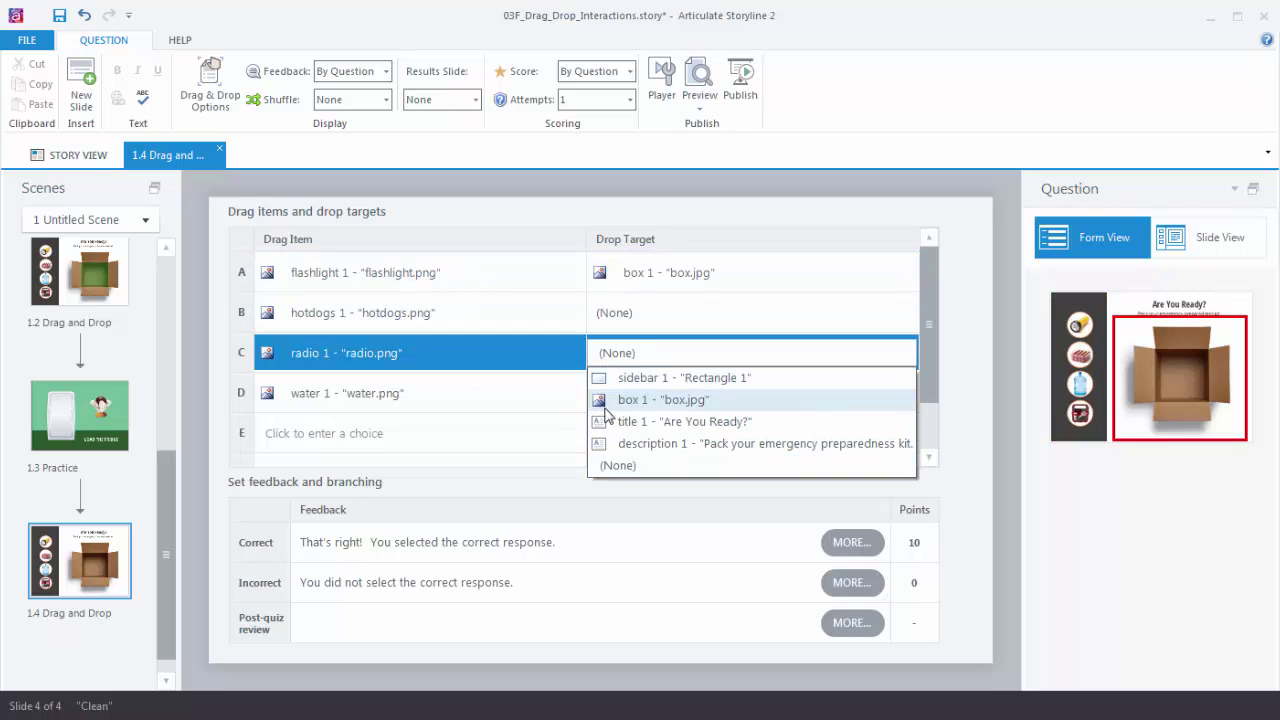
left_click(648, 401)
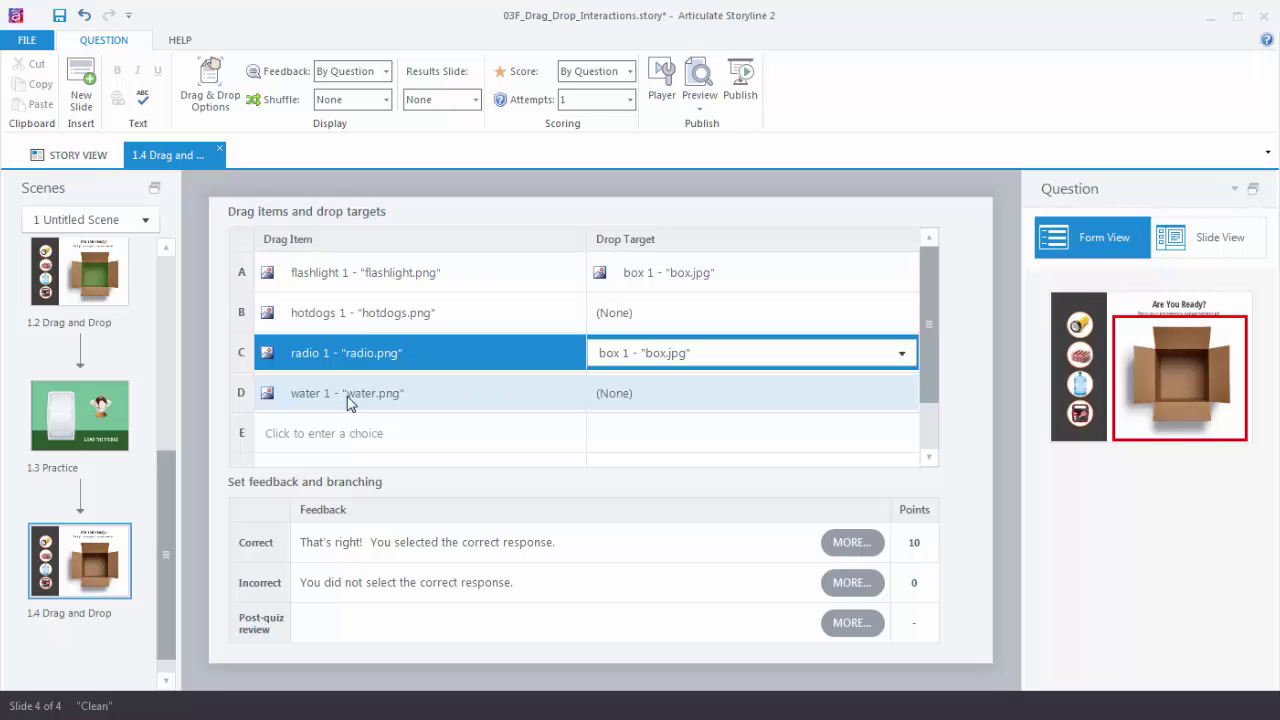
left_click(636, 398)
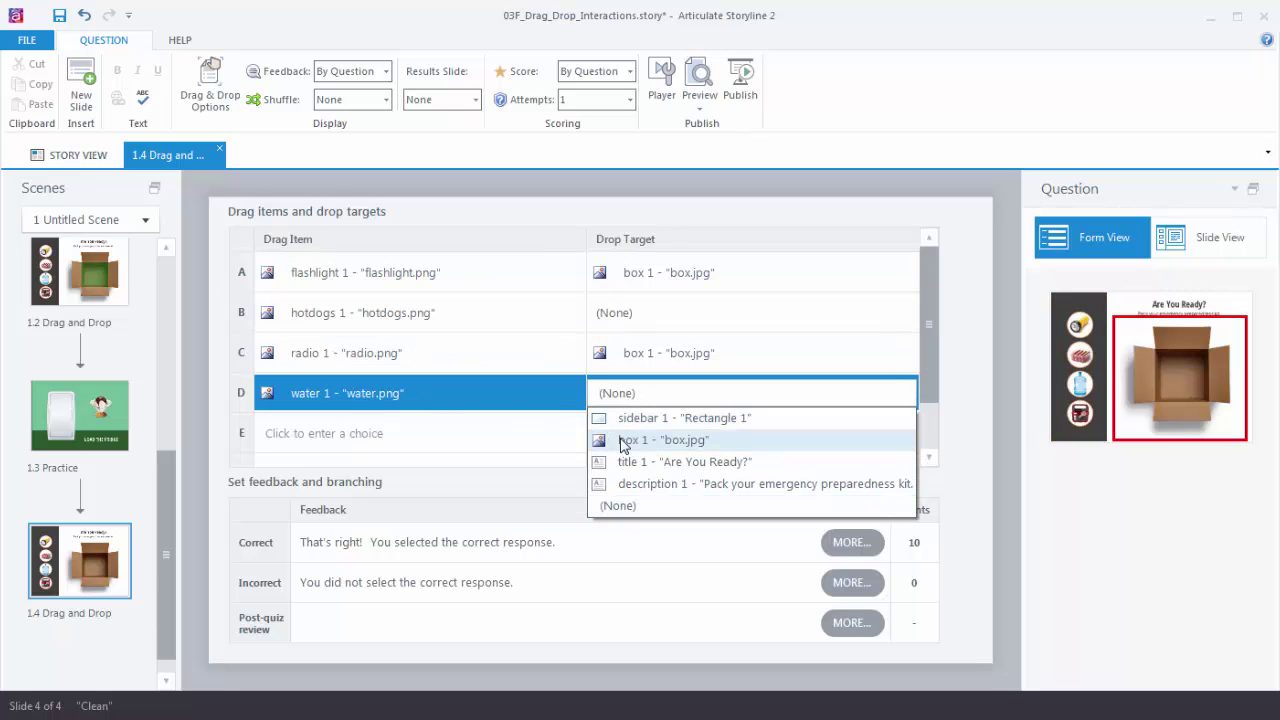
left_click(630, 443)
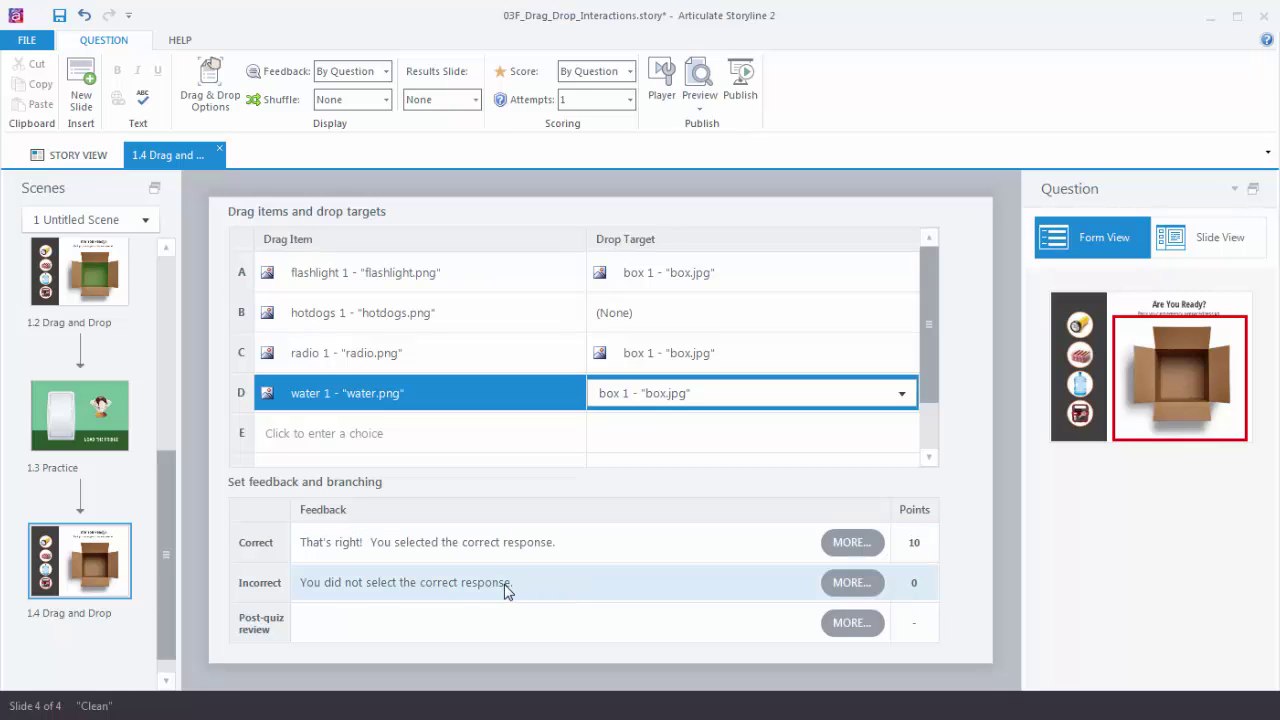
Select the Correct feedback text, view its MORE... options without changes, then go to Slide View
left_click(530, 542)
left_click_drag(557, 542, 297, 550)
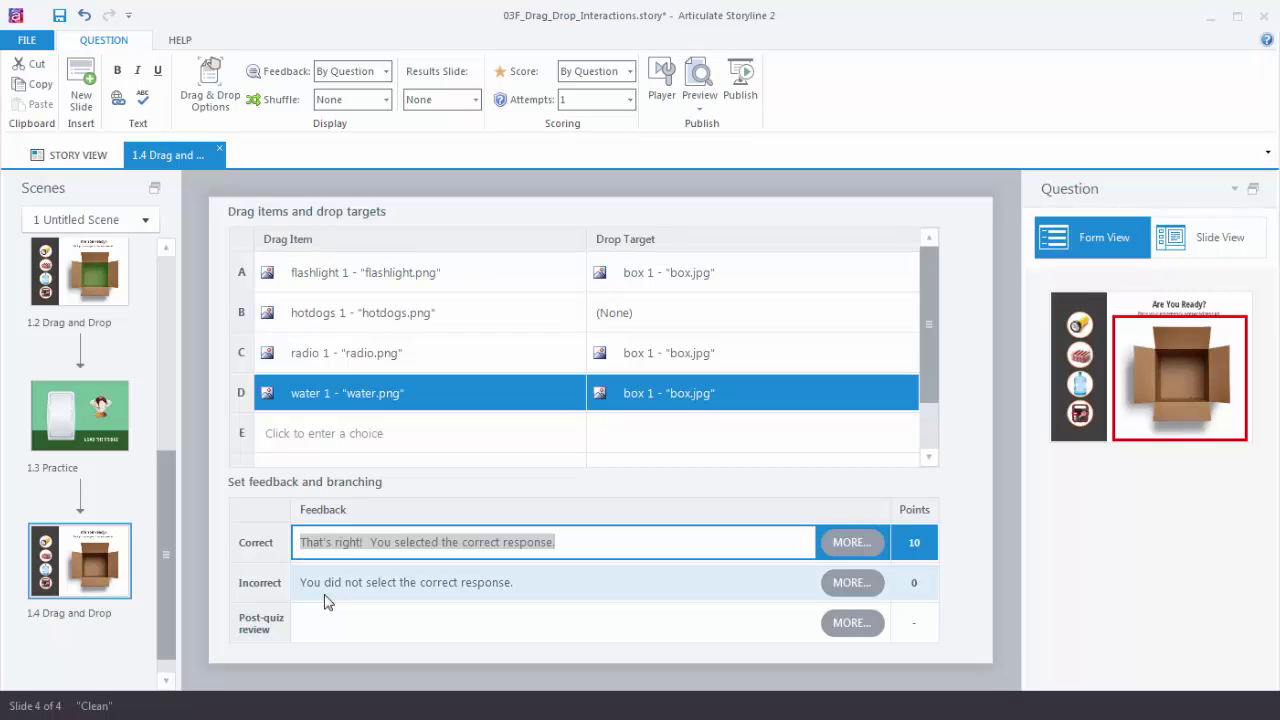
left_click(869, 548)
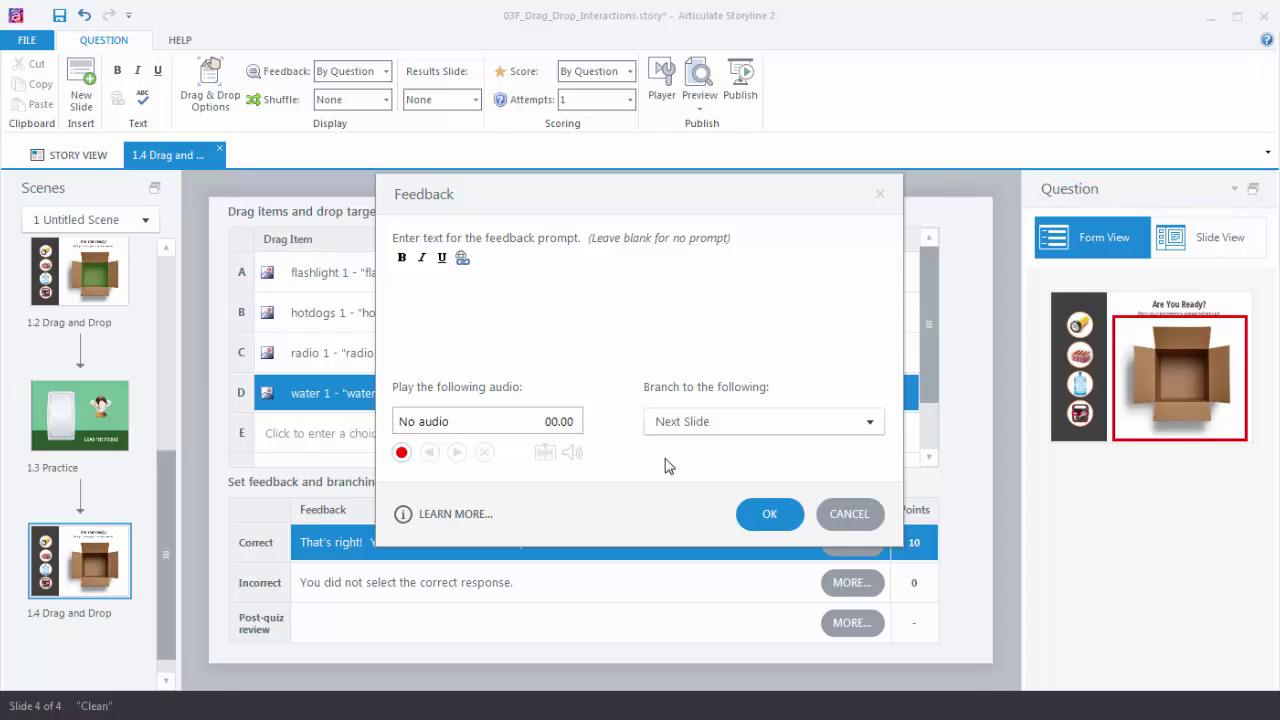
left_click(847, 526)
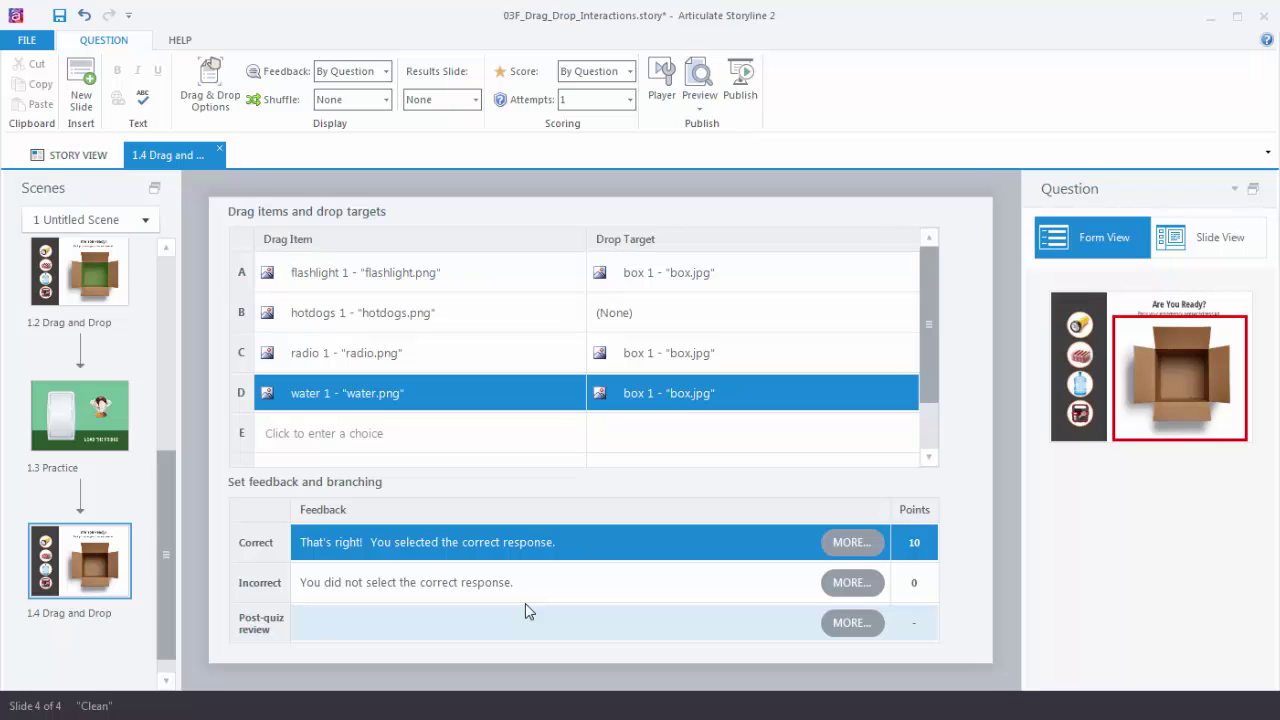
left_click(1204, 237)
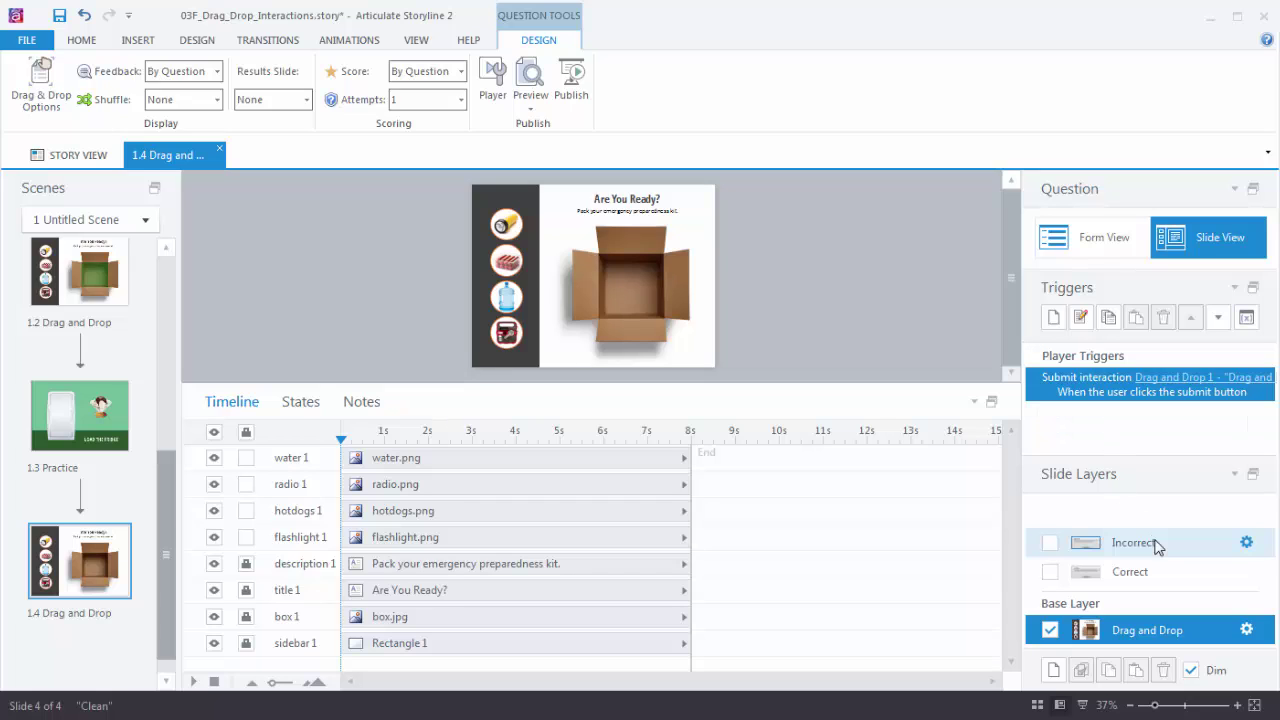
Review the Correct and Incorrect layers and the Feedback Master, ending on the Incorrect layer
left_click(1145, 571)
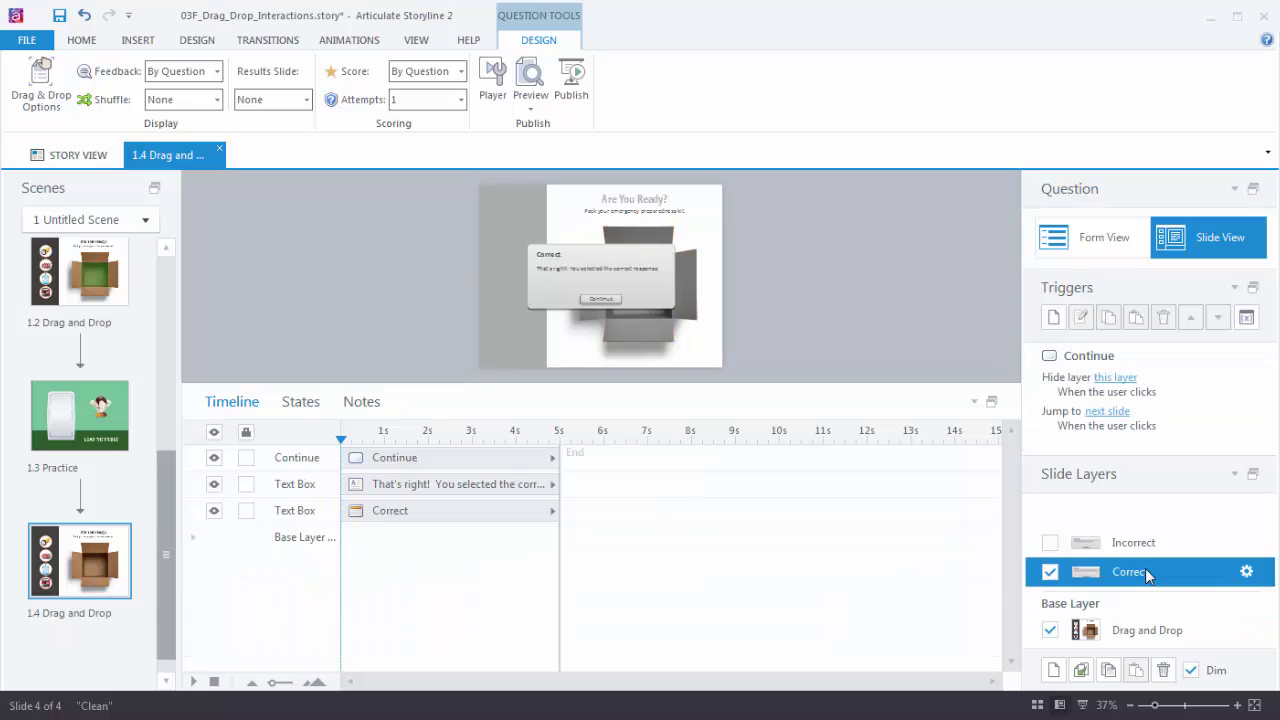
left_click(1161, 548)
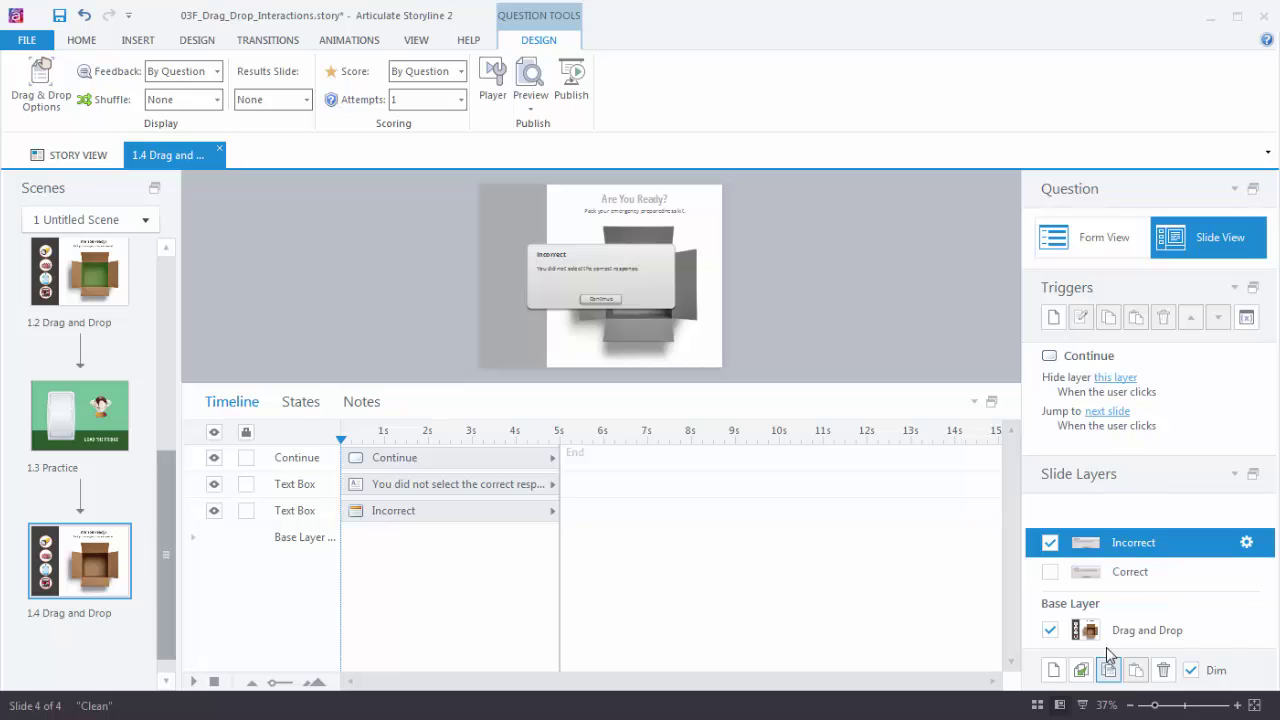
left_click(420, 42)
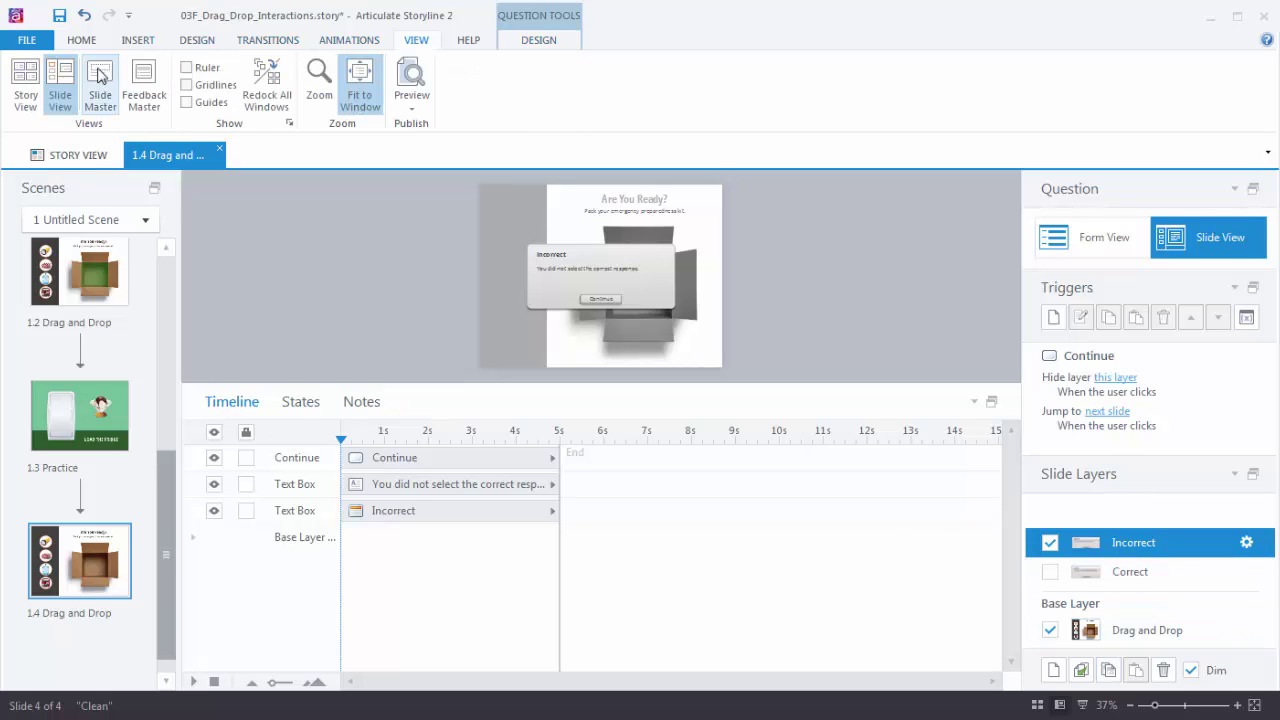
left_click(158, 86)
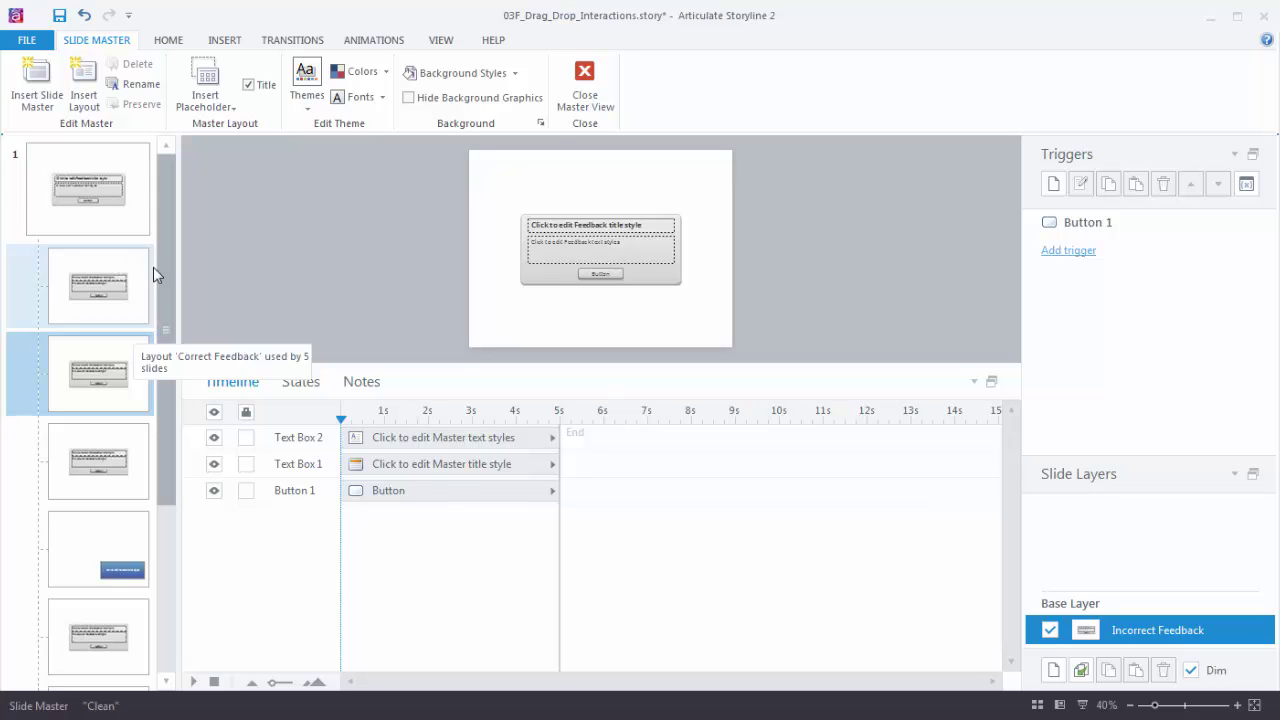
left_click(585, 78)
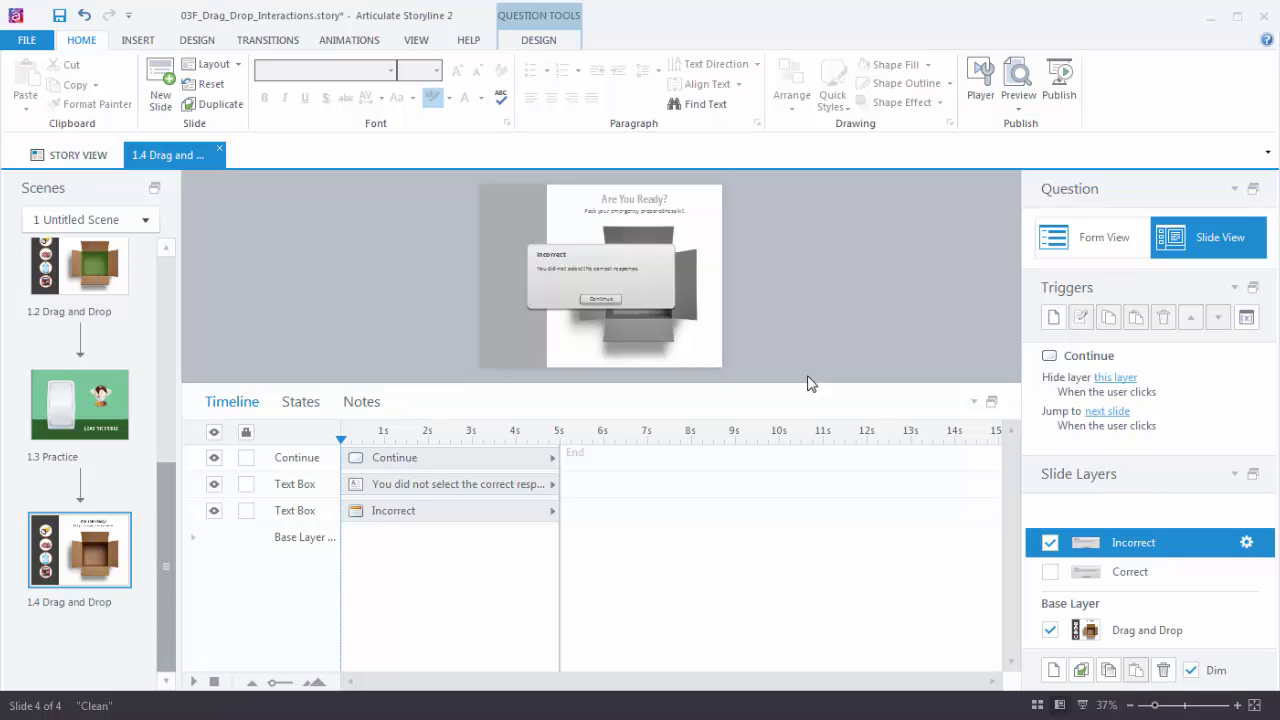
Preview this slide with flashlight, water and radio in the box, submit for Correct feedback, then close
left_click(1019, 108)
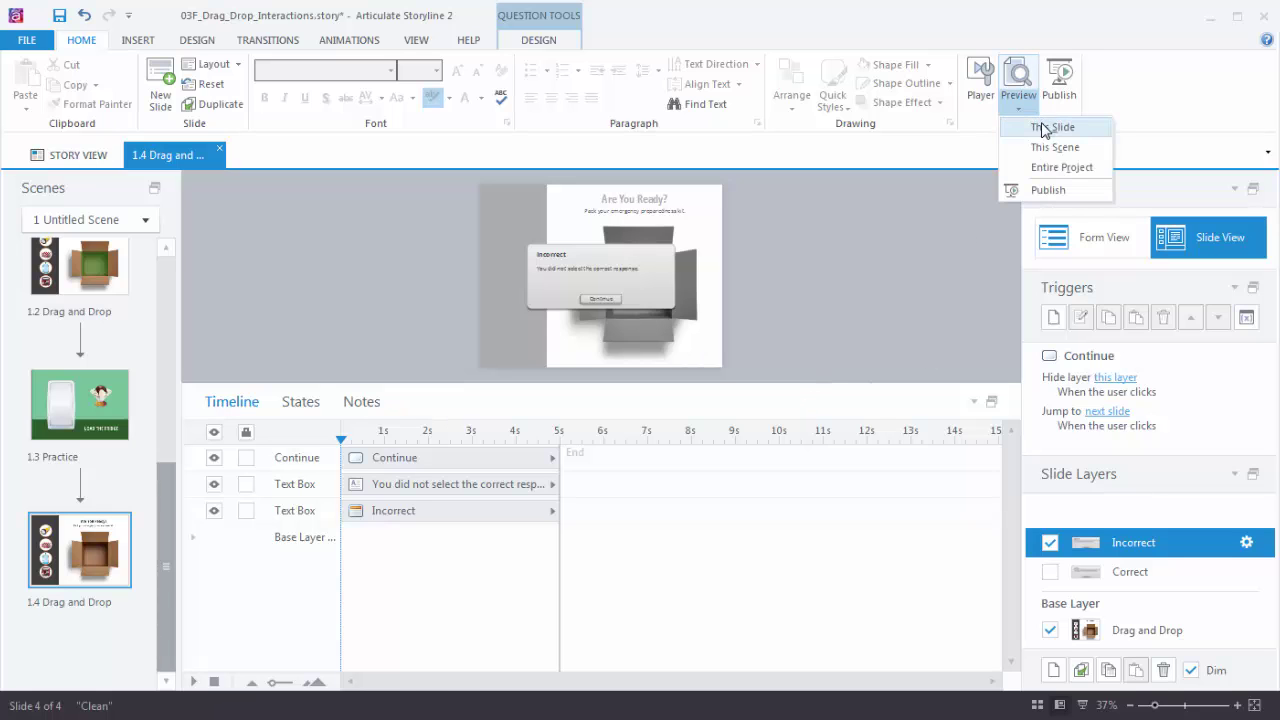
left_click(1045, 128)
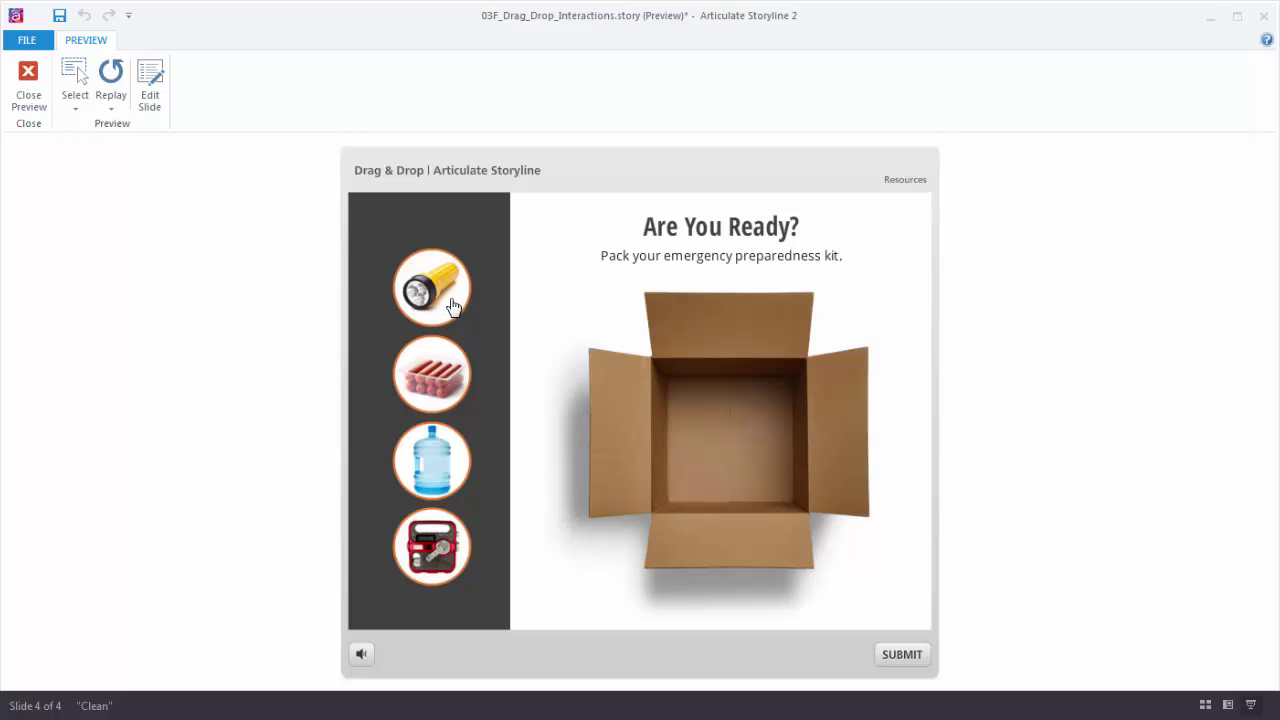
left_click_drag(446, 292, 722, 440)
left_click_drag(436, 457, 680, 420)
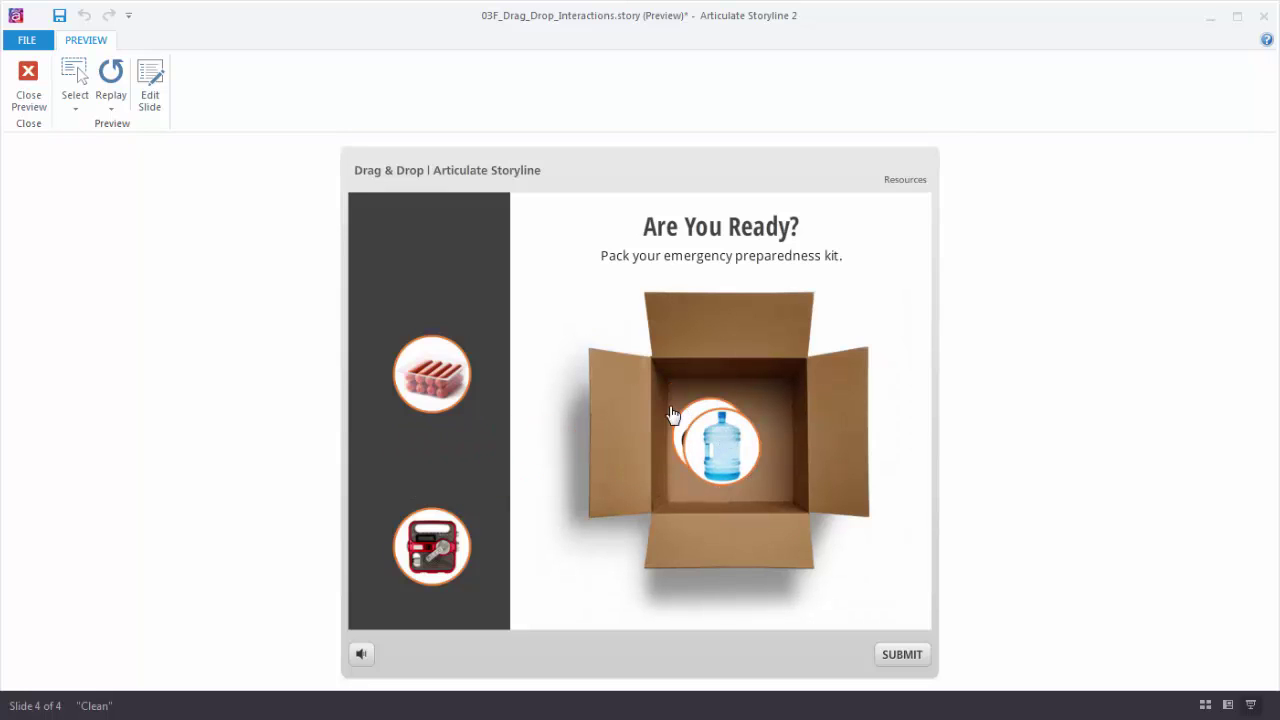
left_click_drag(436, 550, 730, 444)
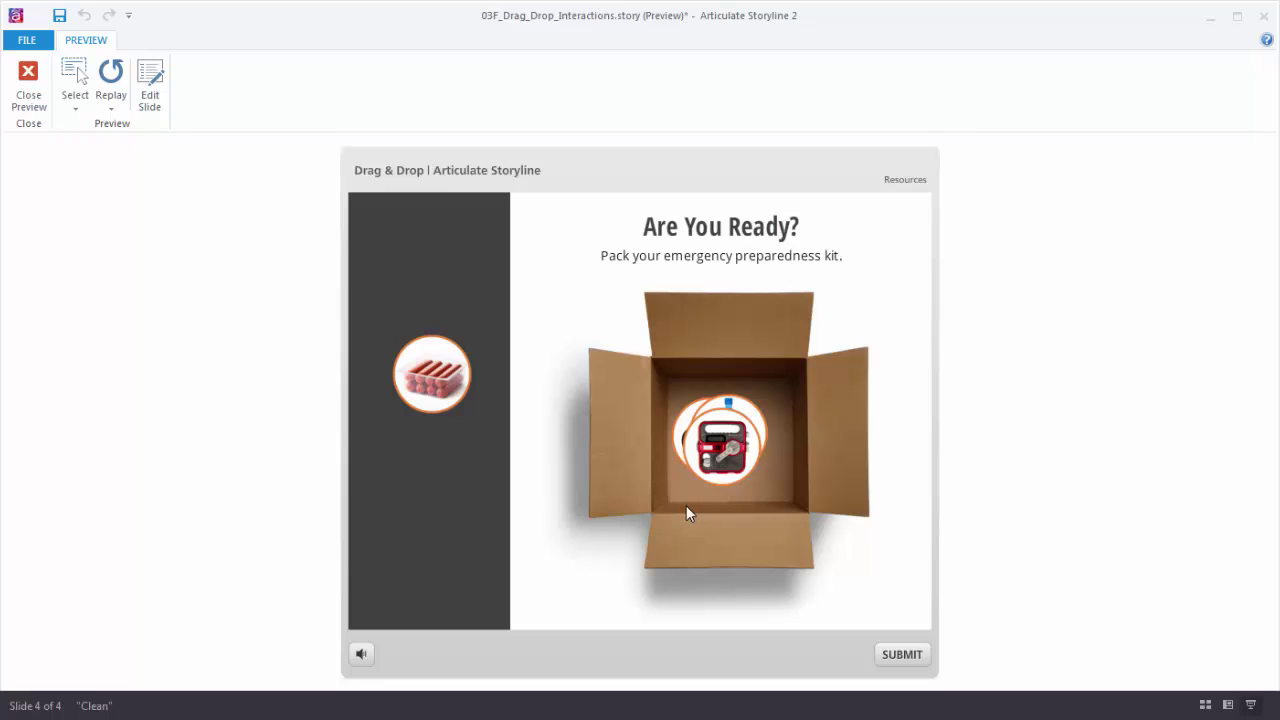
left_click(900, 656)
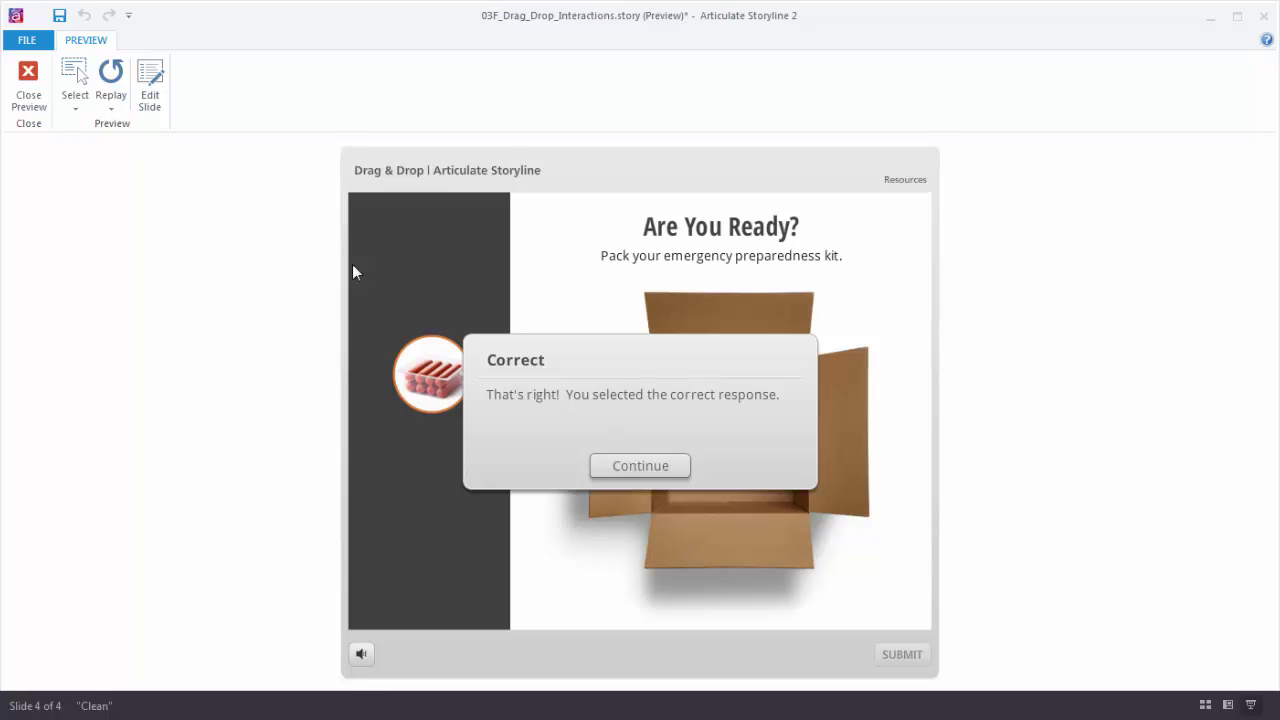
left_click(28, 80)
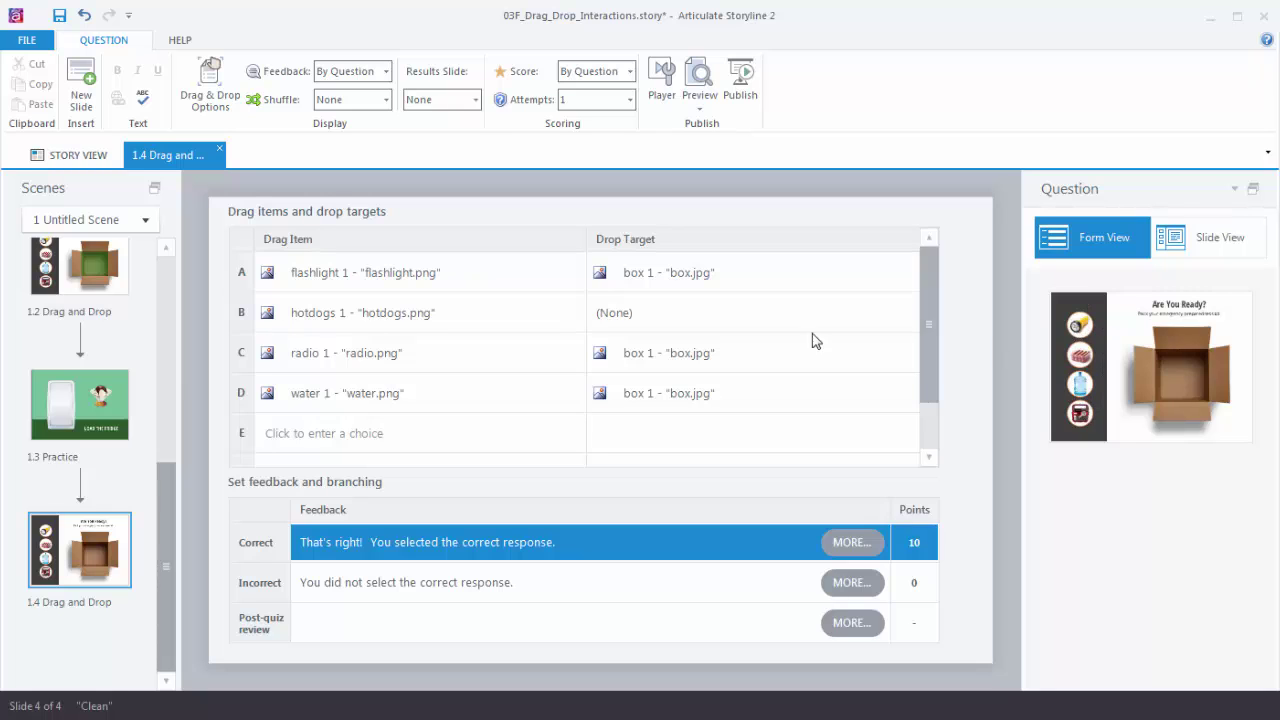
Set Shuffle to Answers and replay a slide preview to see the items reordered
left_click(386, 99)
left_click(352, 124)
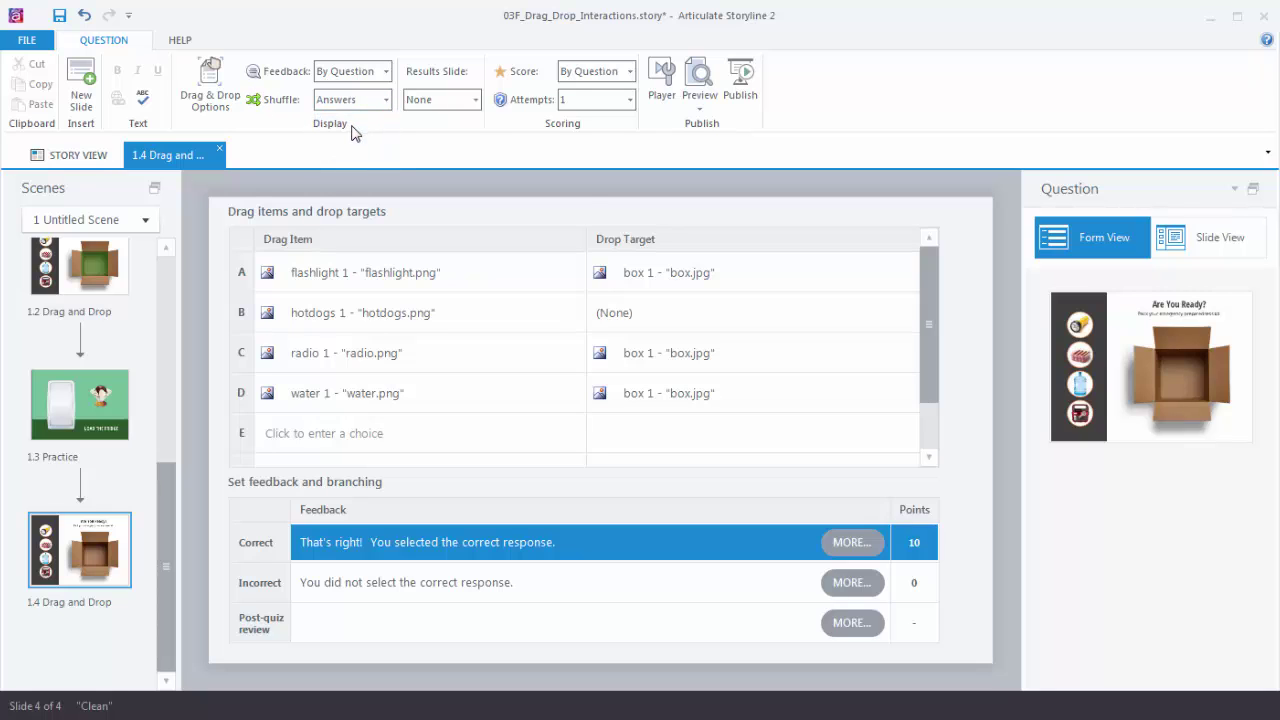
left_click(702, 114)
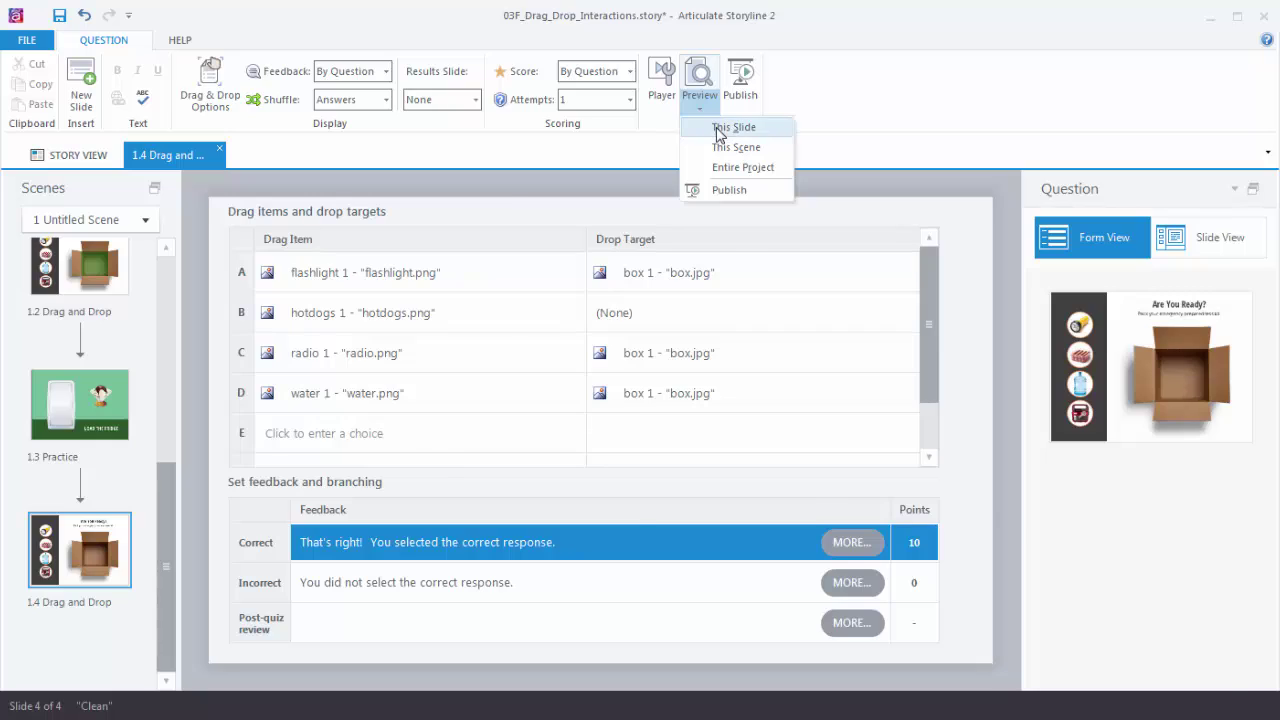
left_click(720, 128)
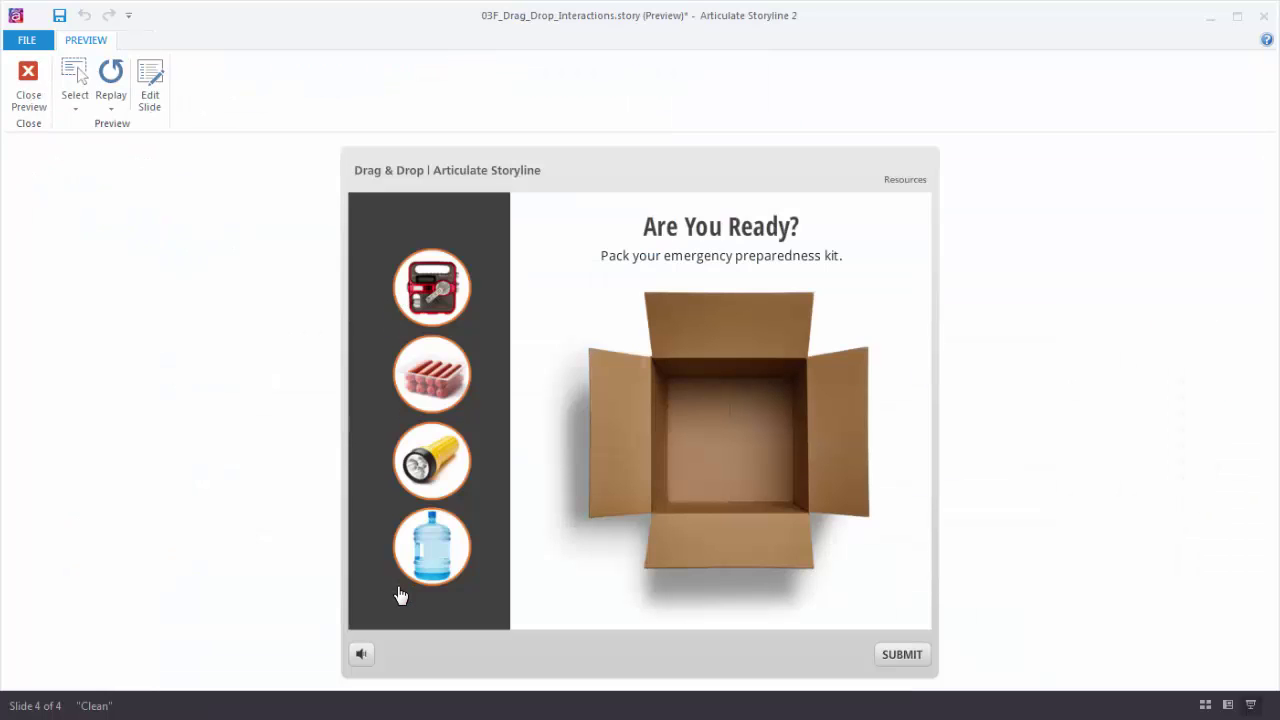
left_click(112, 104)
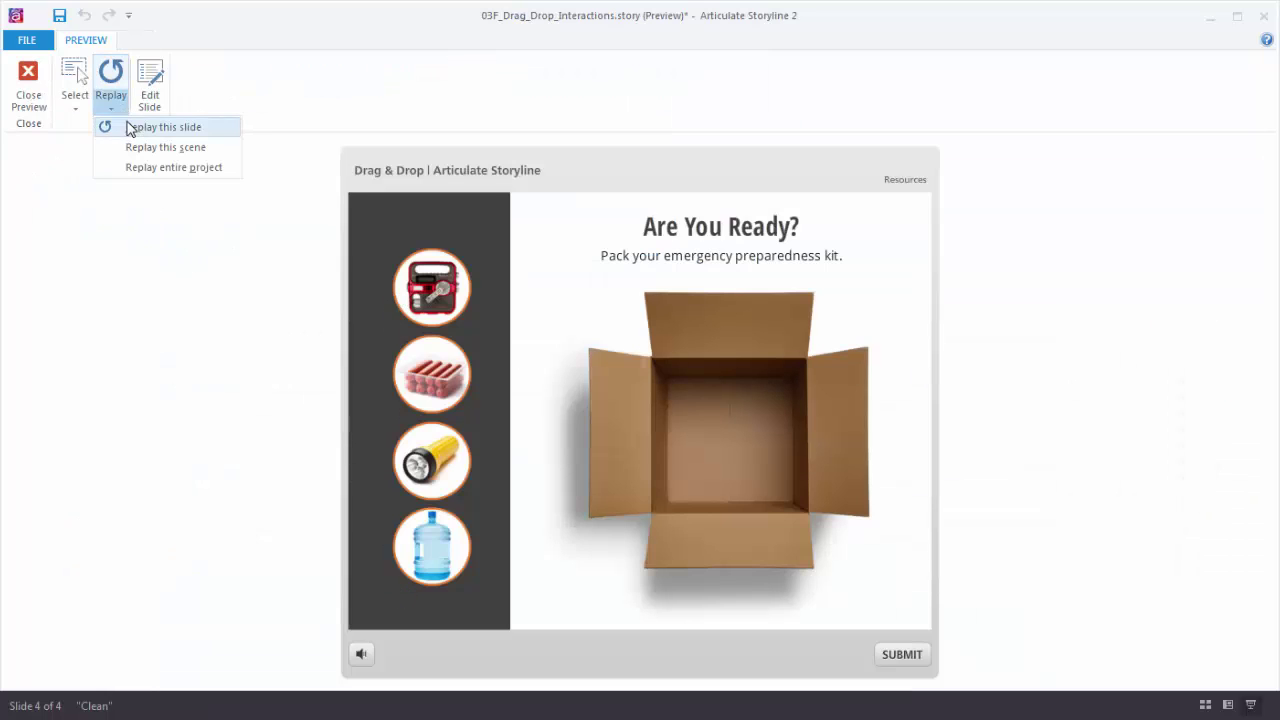
left_click(130, 128)
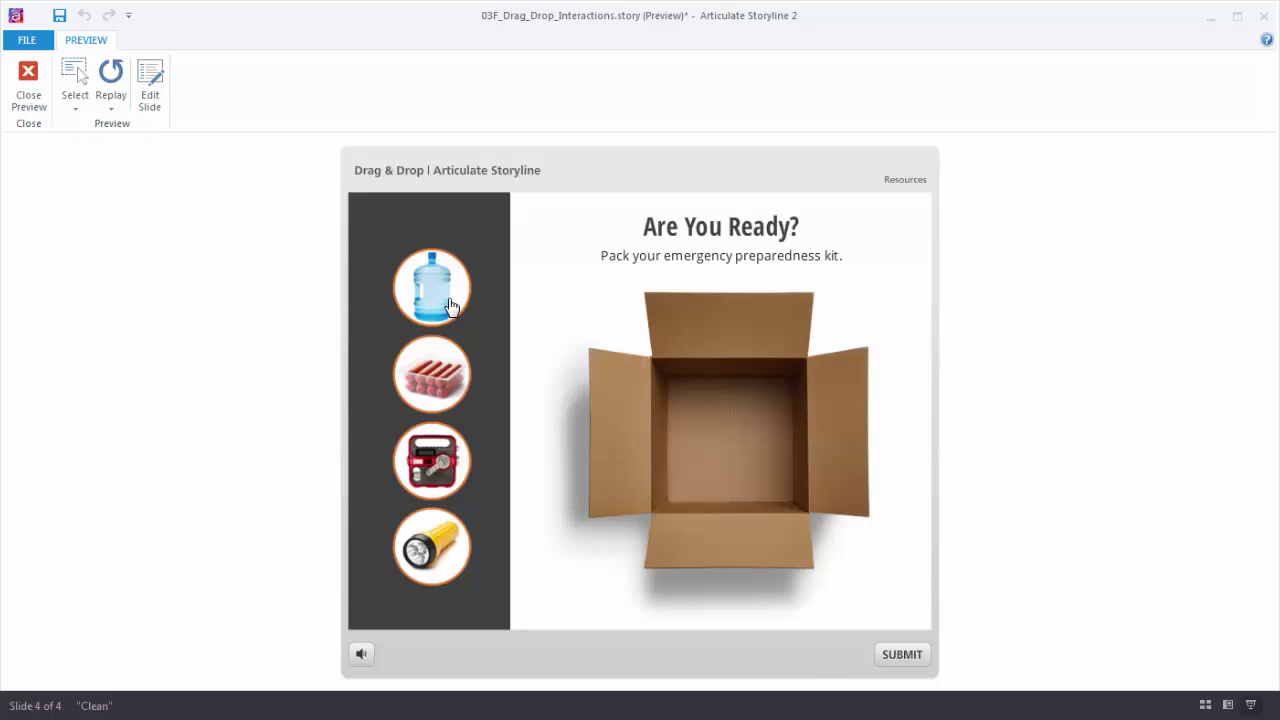